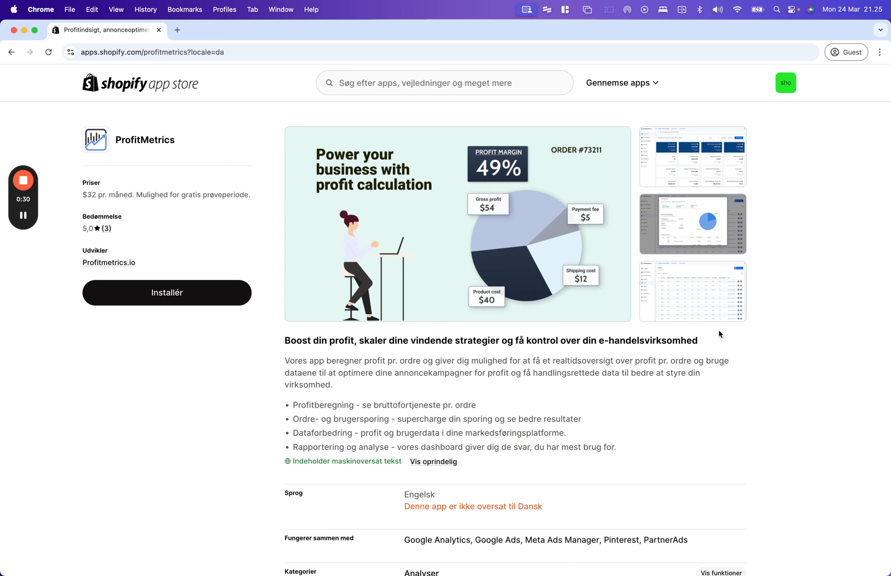
# - Confirm the signed-in store account, then install ProfitMetrics and approve its store data access
pyautogui.scroll(-1, 775, 135)
pyautogui.scroll(1, 773, 135)
pyautogui.click(788, 89)
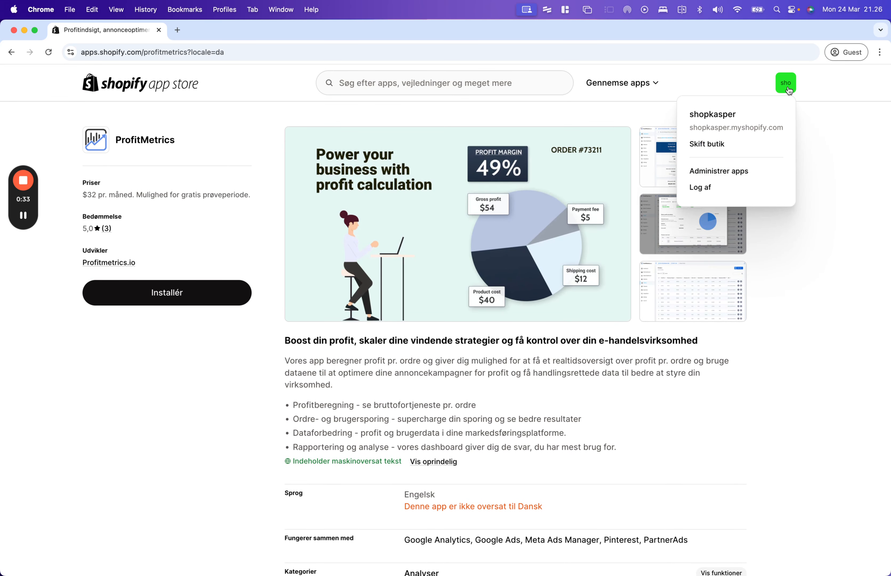
pyautogui.moveTo(703, 129); pyautogui.dragTo(744, 129)
pyautogui.click(824, 118)
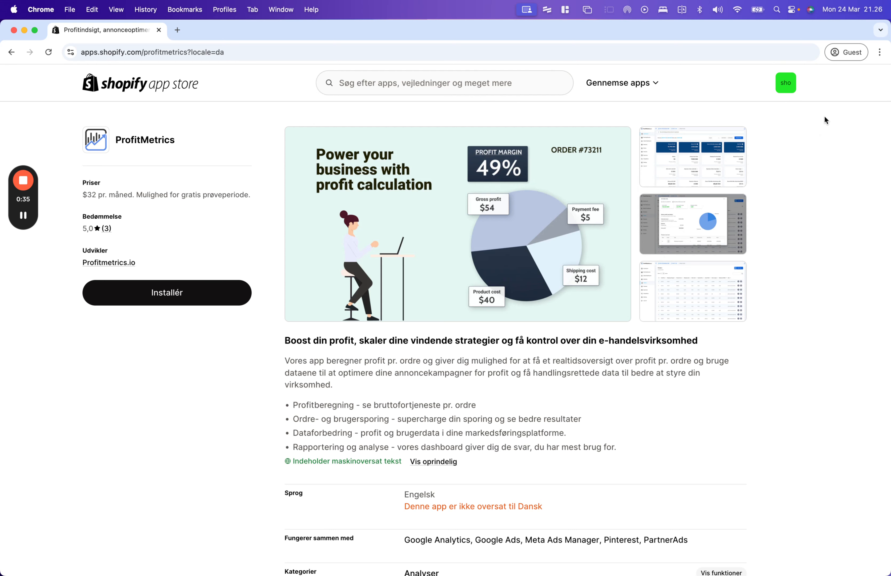
pyautogui.click(164, 296)
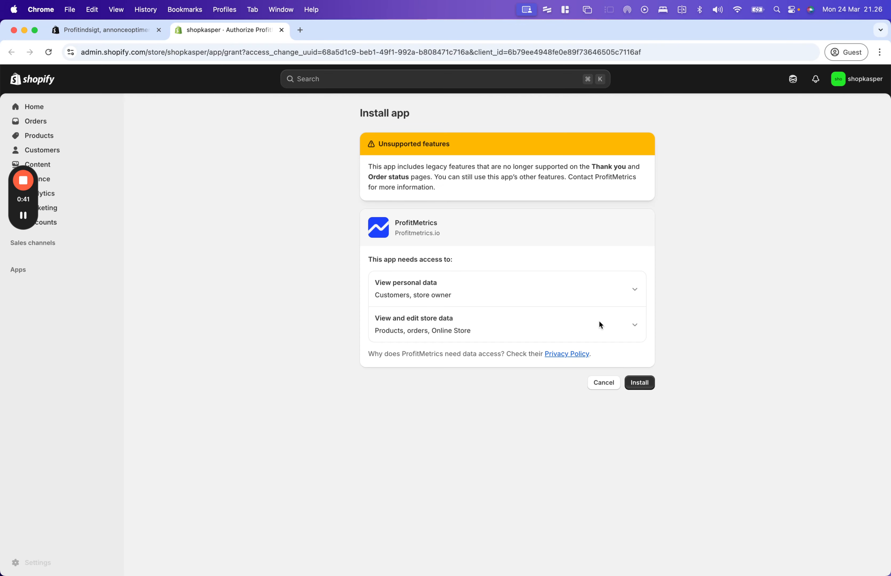
pyautogui.click(642, 383)
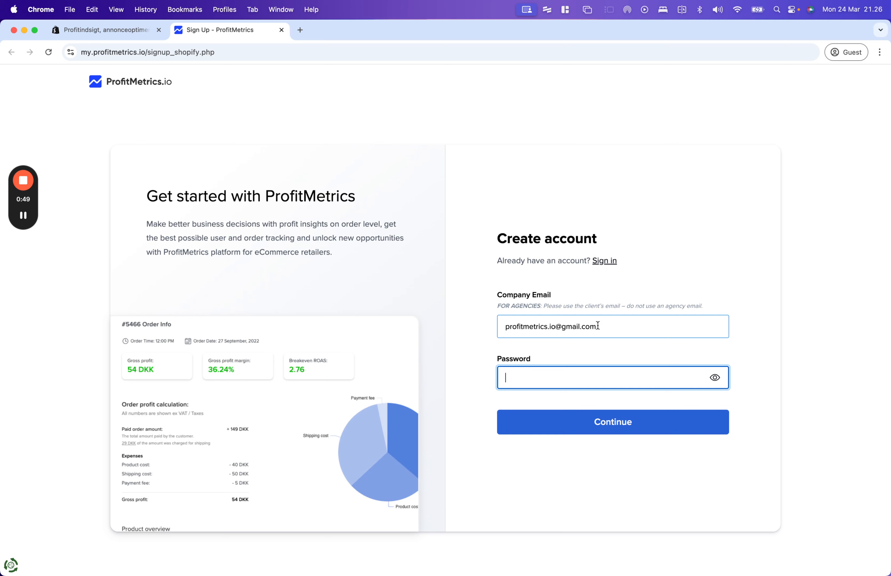
# - Replace the prefilled e-mail with the company address, enter an account password and continue
pyautogui.moveTo(599, 326); pyautogui.dragTo(534, 321)
pyautogui.click(533, 320)
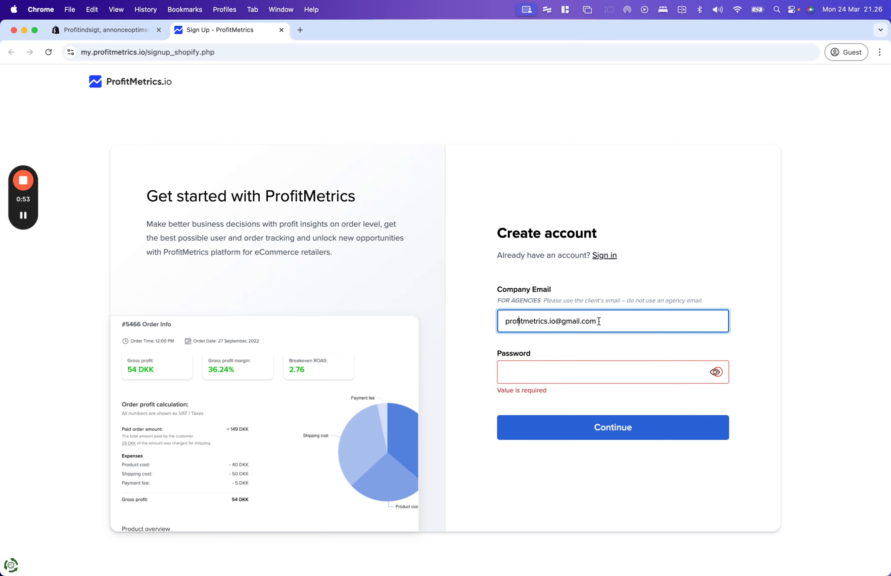
pyautogui.moveTo(572, 321); pyautogui.dragTo(467, 329)
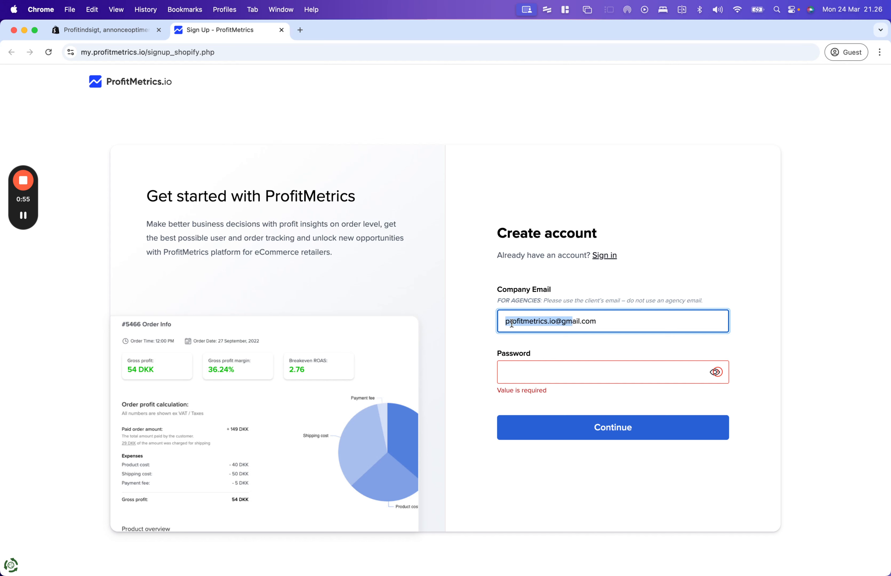
pyautogui.press('super+a')
pyautogui.write('info@e')
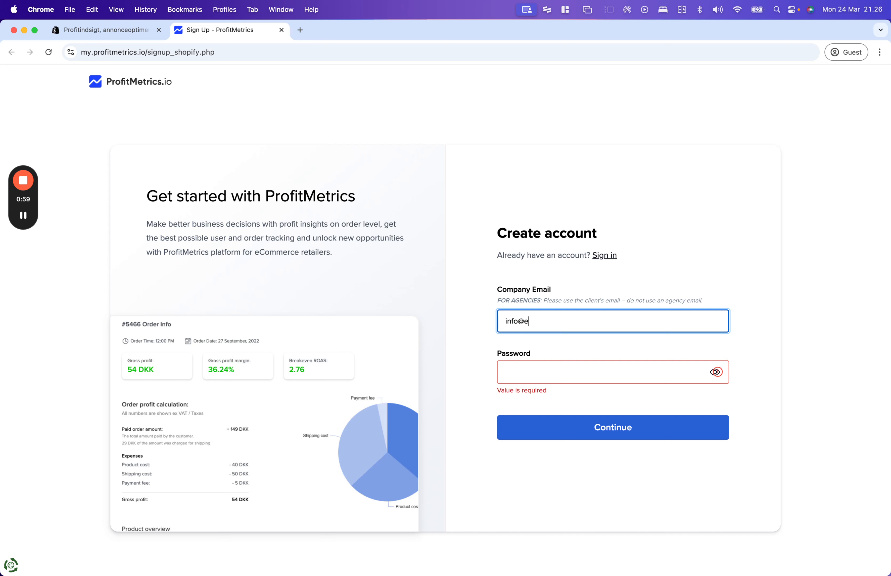
pyautogui.write('xamplecompany.com')
pyautogui.press('super+a')
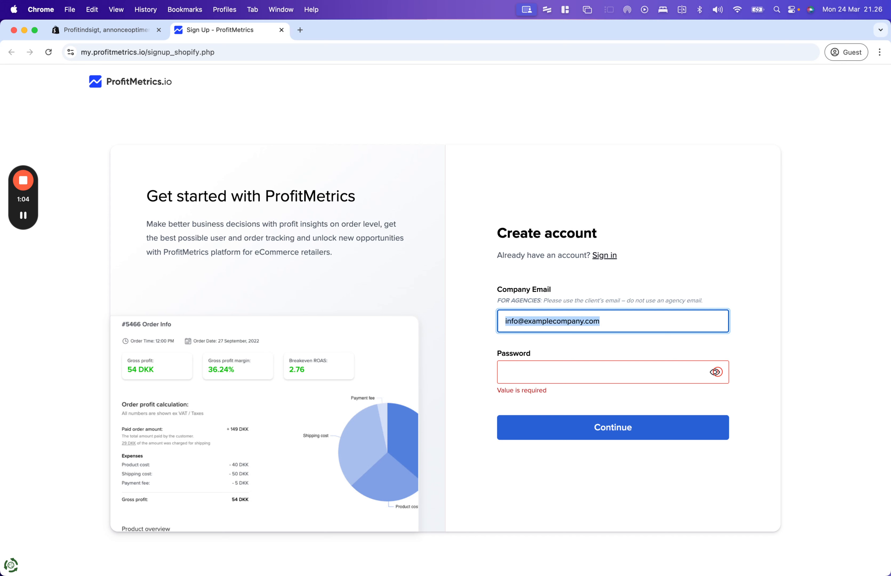
pyautogui.click(529, 377)
pyautogui.write('•••')
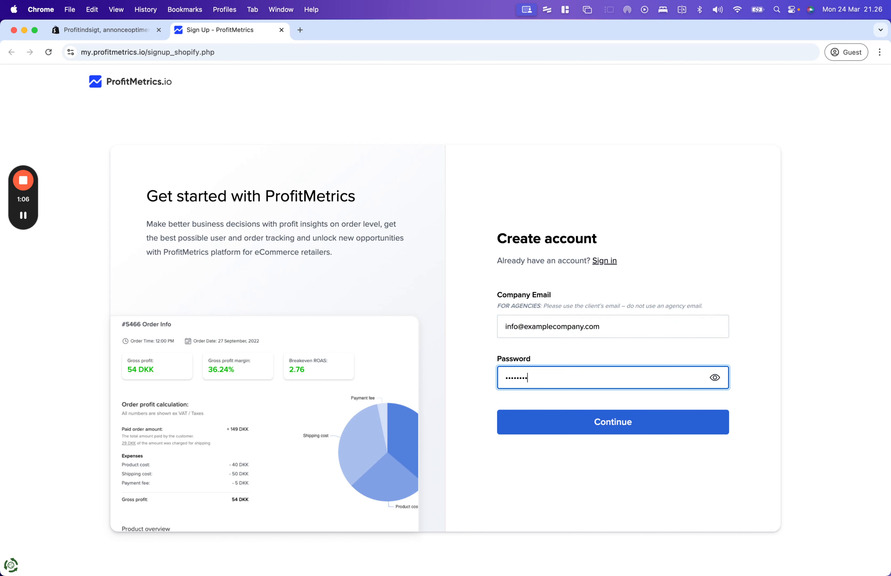
pyautogui.click(606, 422)
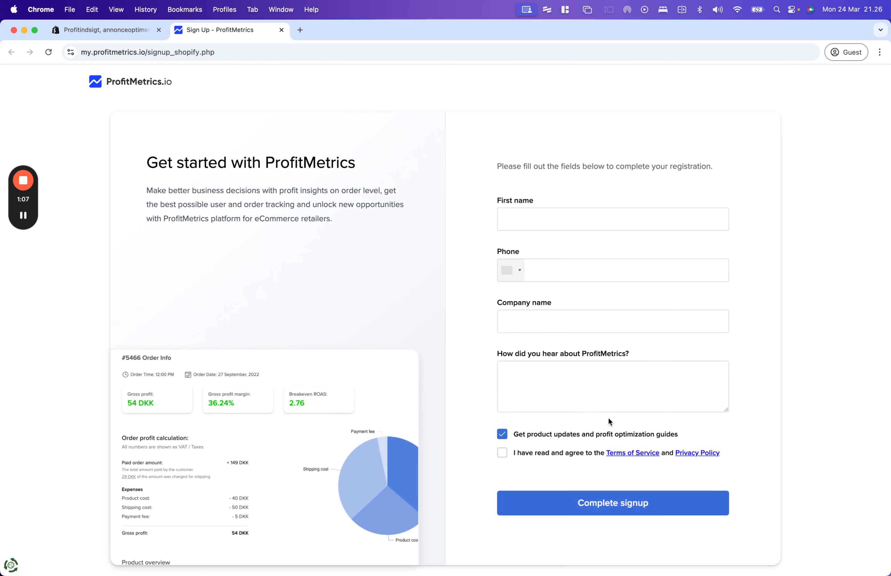
# - Enter the first name, phone number and company name Example Company
pyautogui.click(568, 221)
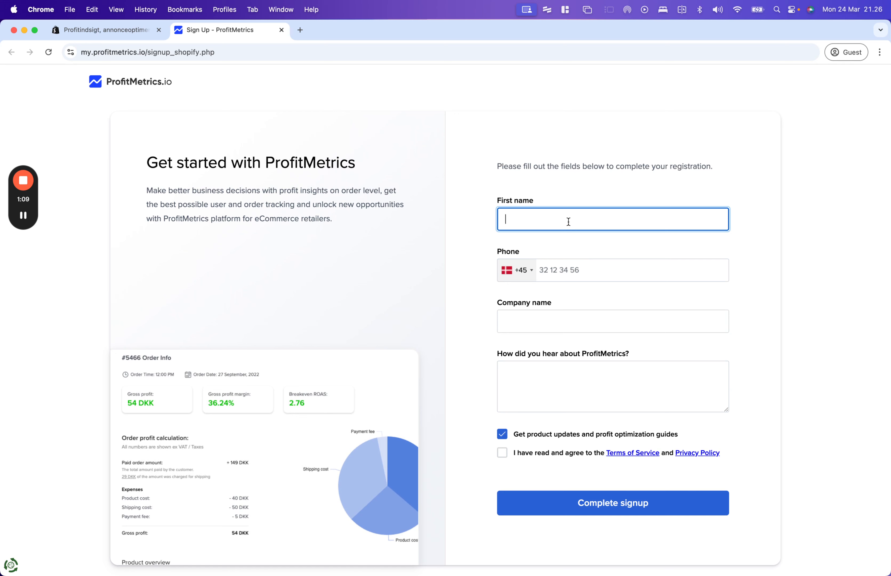
pyautogui.write('John')
pyautogui.click(611, 268)
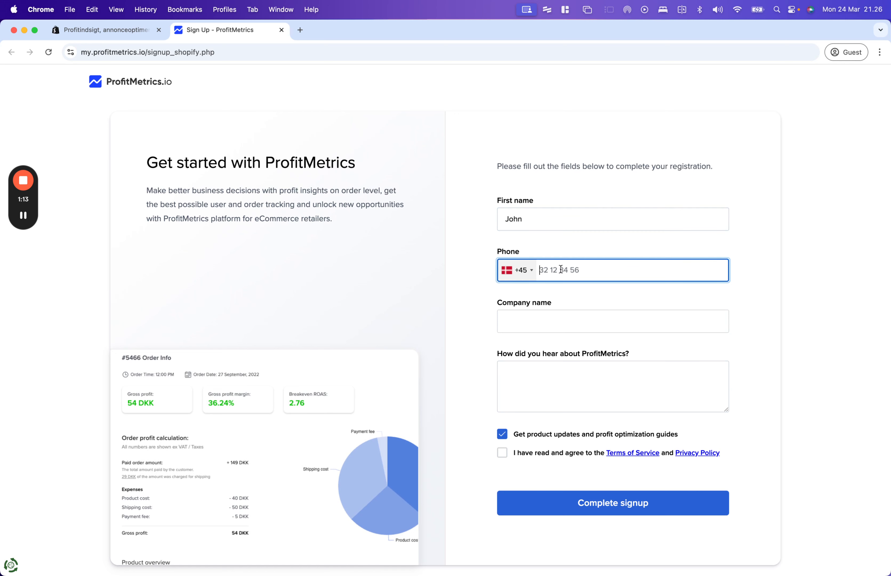
pyautogui.write('56286346')
pyautogui.click(536, 326)
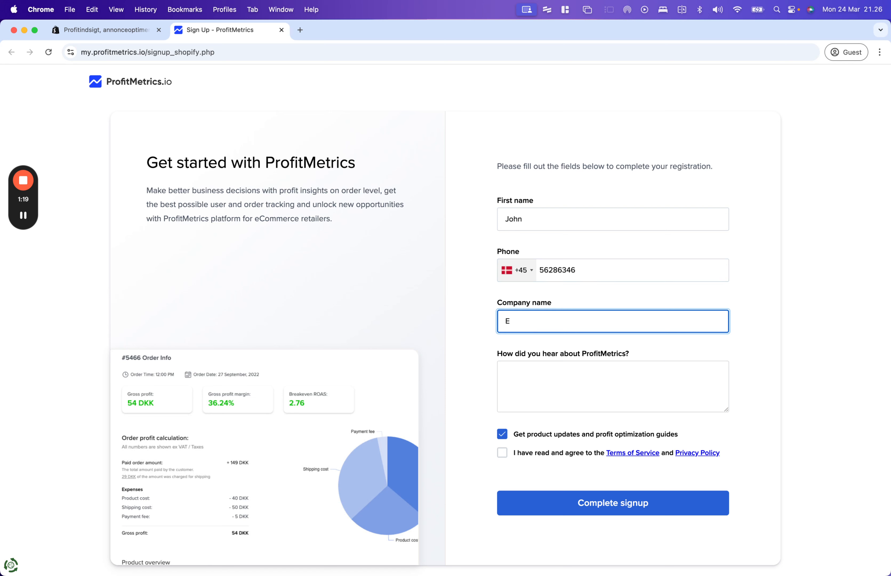
pyautogui.write('Example Company')
# - Answer 'My agency' as the referral source, accept the terms and complete signup
pyautogui.click(581, 388)
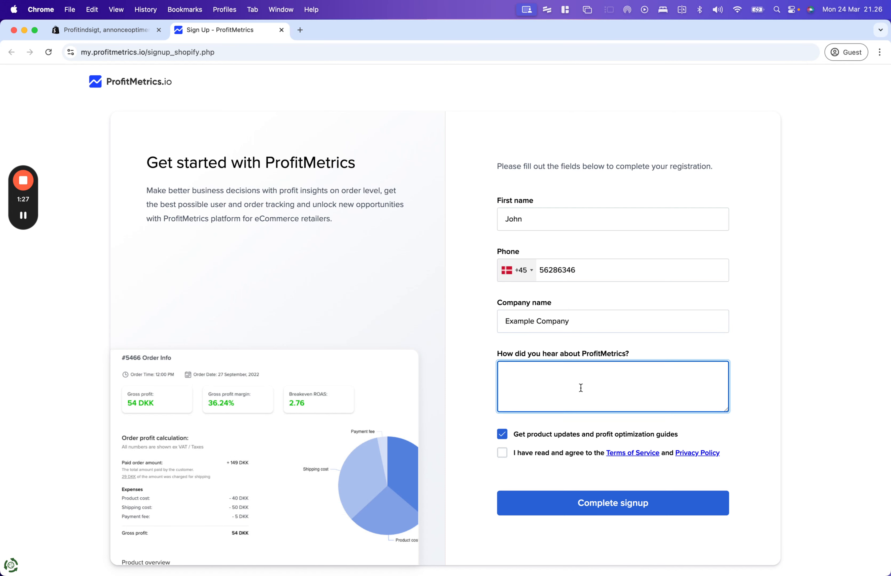
pyautogui.write('My agency')
pyautogui.click(525, 459)
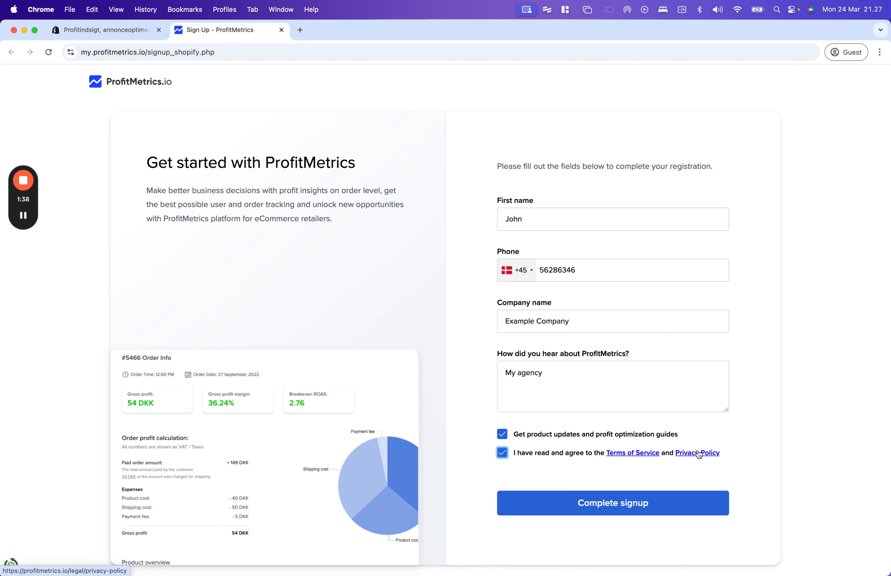
pyautogui.click(620, 505)
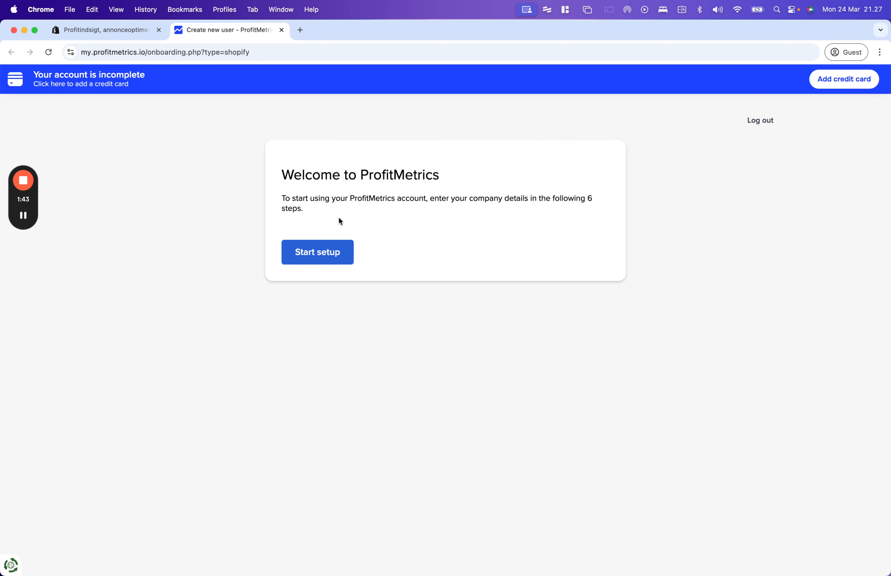
# - Start setup and enter shop name 'My store' and shop URL 'mystore.com' on Store details
pyautogui.click(319, 253)
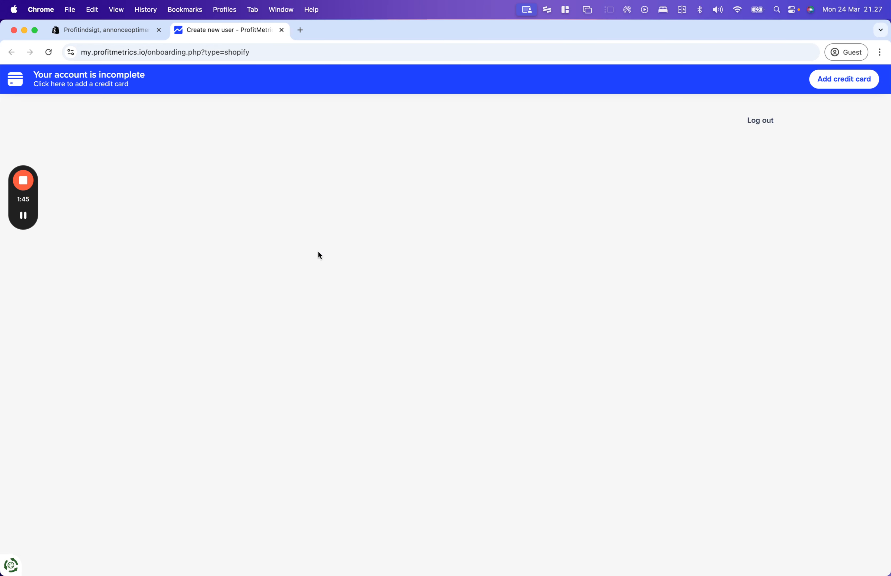
pyautogui.click(498, 250)
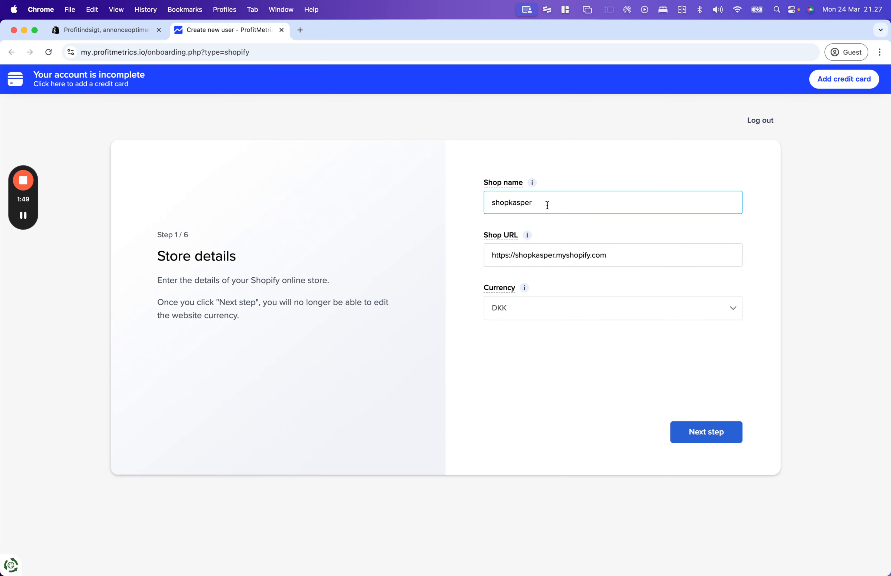
pyautogui.moveTo(553, 203); pyautogui.dragTo(483, 203)
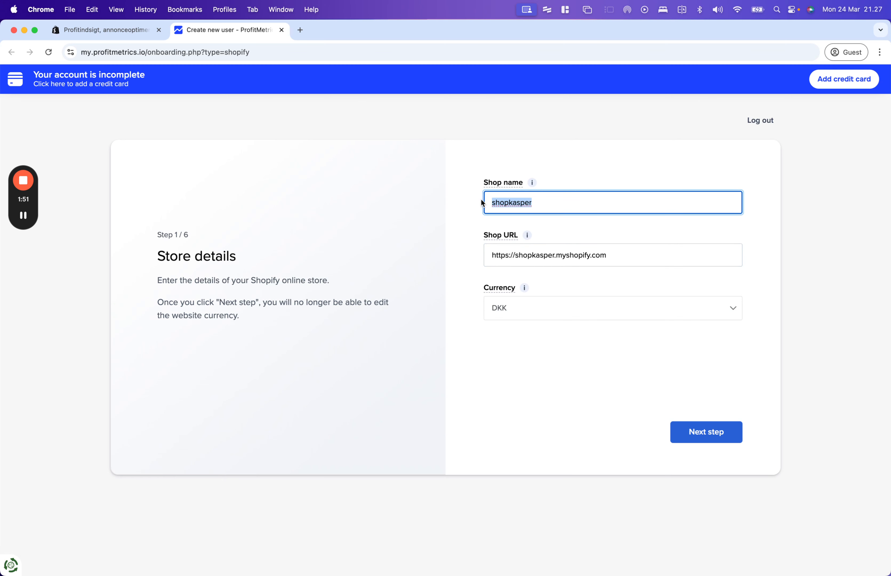
pyautogui.write('My store')
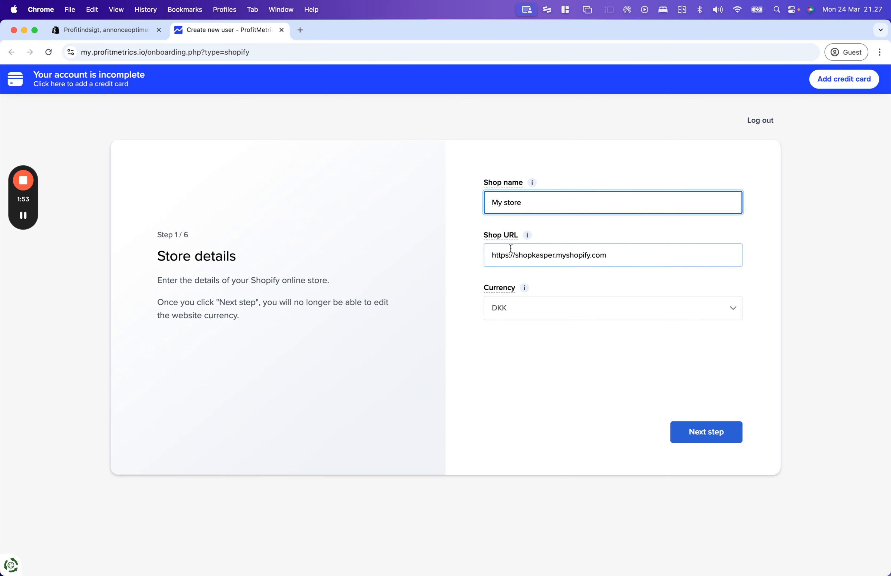
pyautogui.scroll(-1, 531, 254)
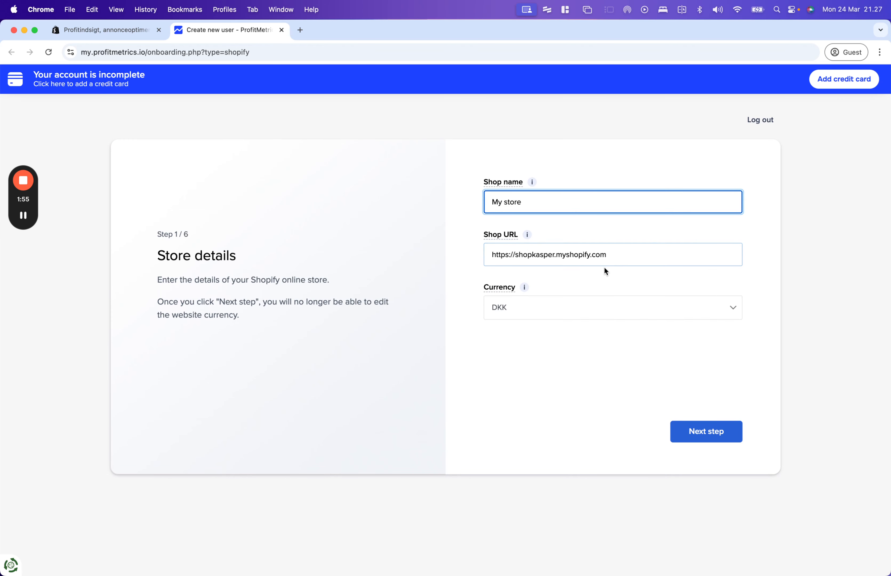
pyautogui.click(572, 258)
pyautogui.moveTo(623, 258); pyautogui.dragTo(457, 259)
pyautogui.write('mystore')
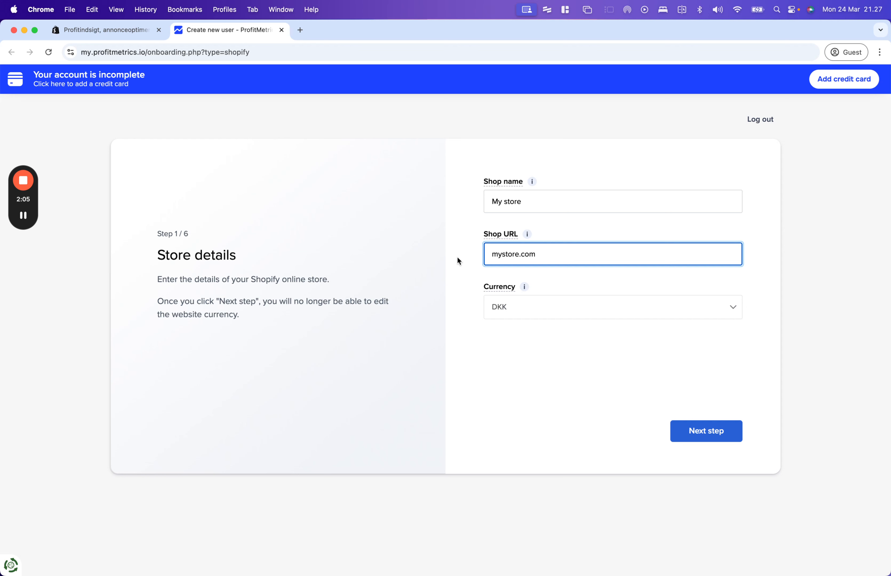
# - Choose EUR as the store currency and submit Store details step 1/6
pyautogui.click(610, 314)
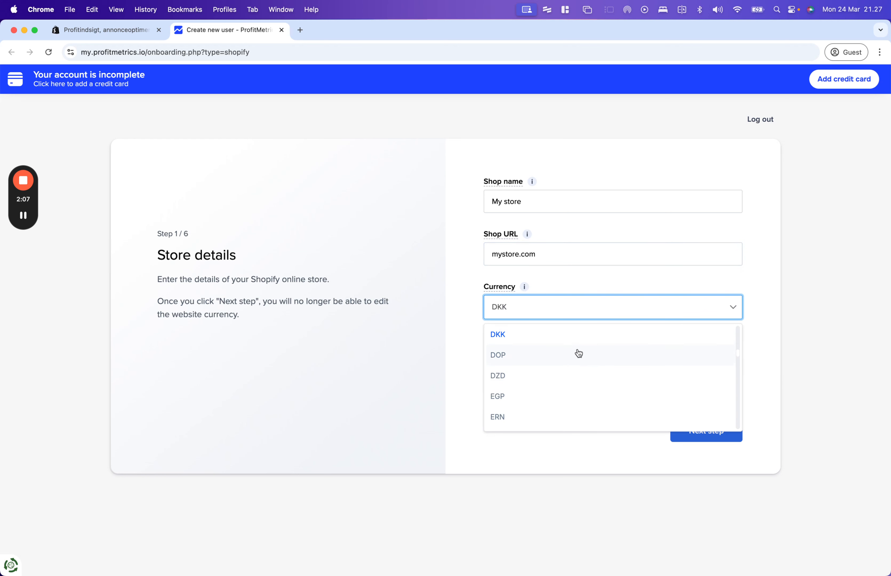
pyautogui.scroll(-8, 580, 354)
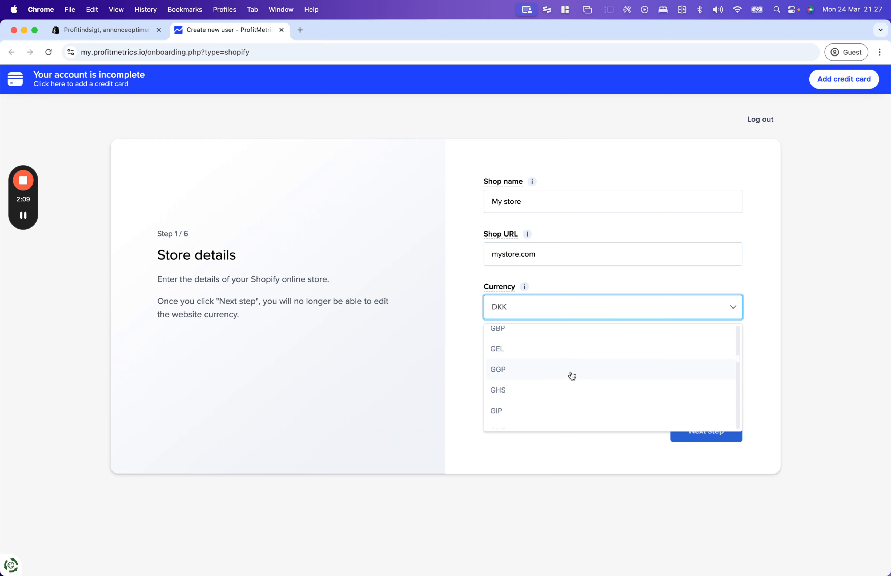
pyautogui.scroll(-8, 573, 376)
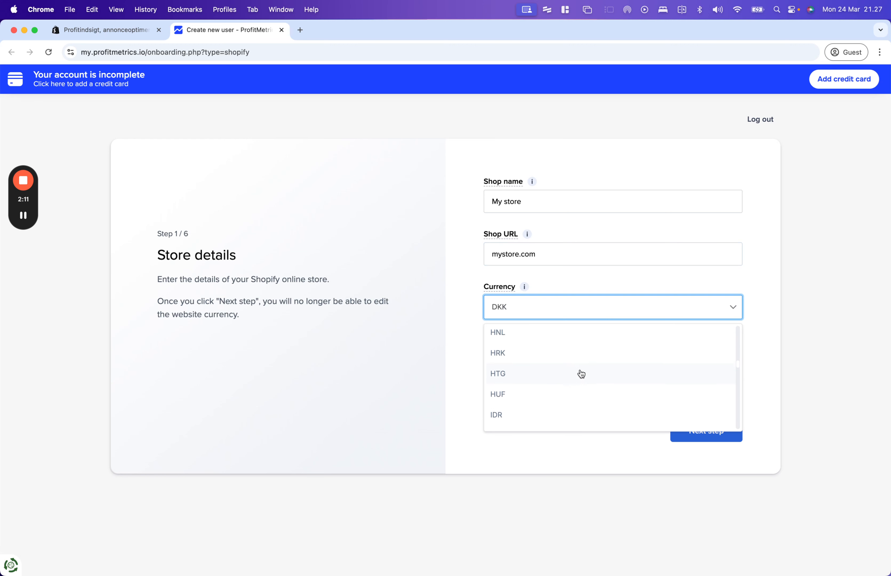
pyautogui.scroll(-1, 581, 369)
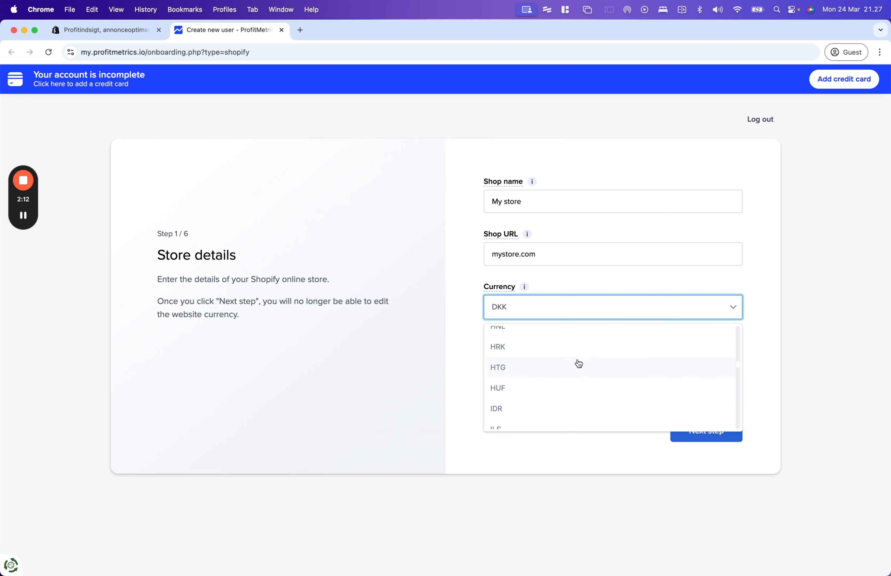
pyautogui.click(549, 311)
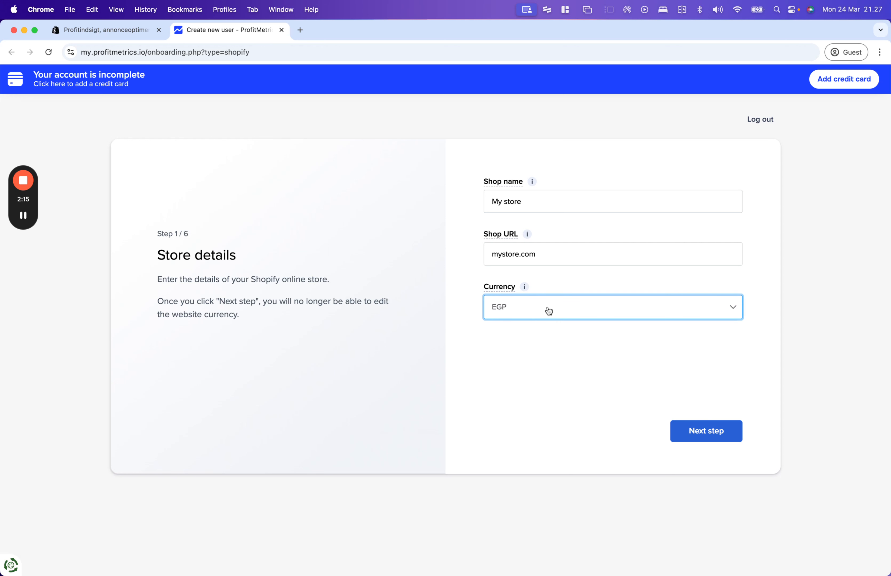
pyautogui.press('u')
pyautogui.press('r')
pyautogui.click(552, 326)
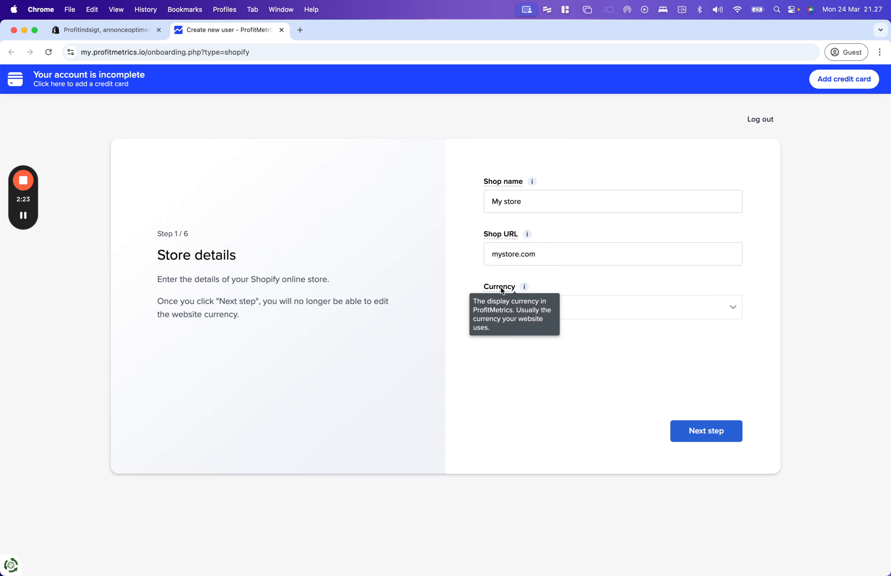
pyautogui.click(707, 433)
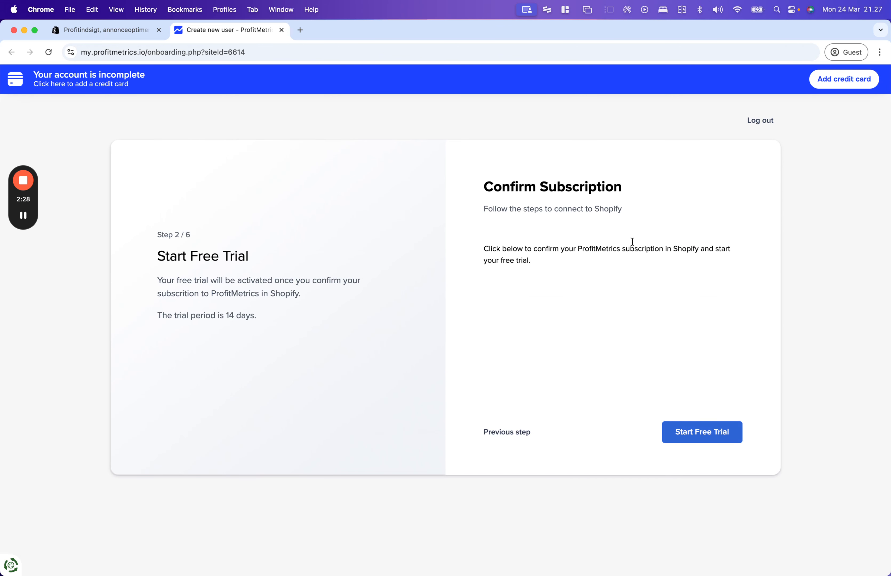
# - Start the free trial, grant store data access, and approve the 14-day trial subscription
pyautogui.click(709, 438)
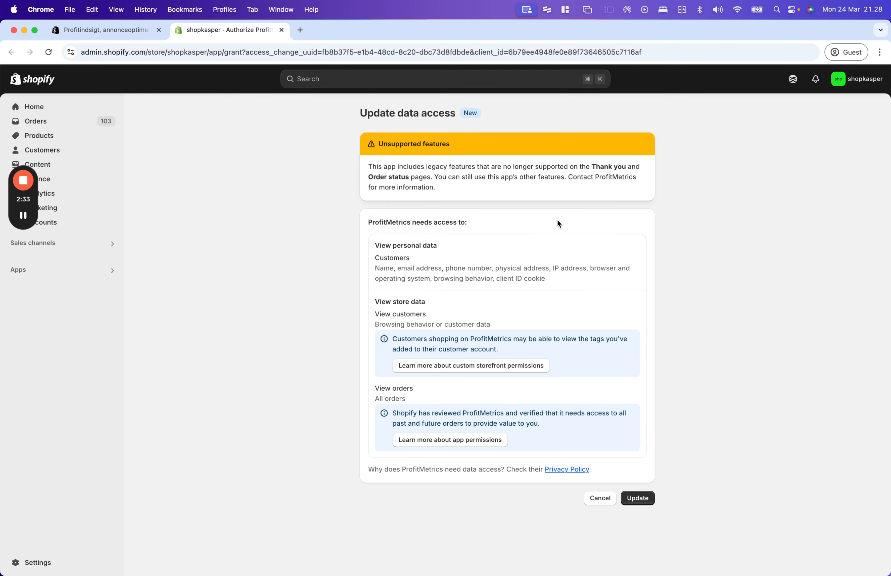
pyautogui.click(639, 502)
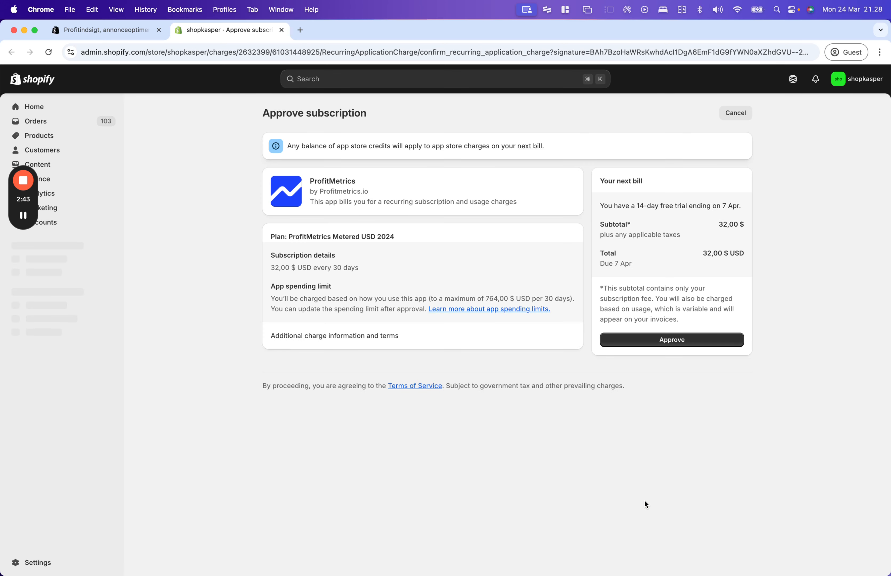
pyautogui.click(681, 343)
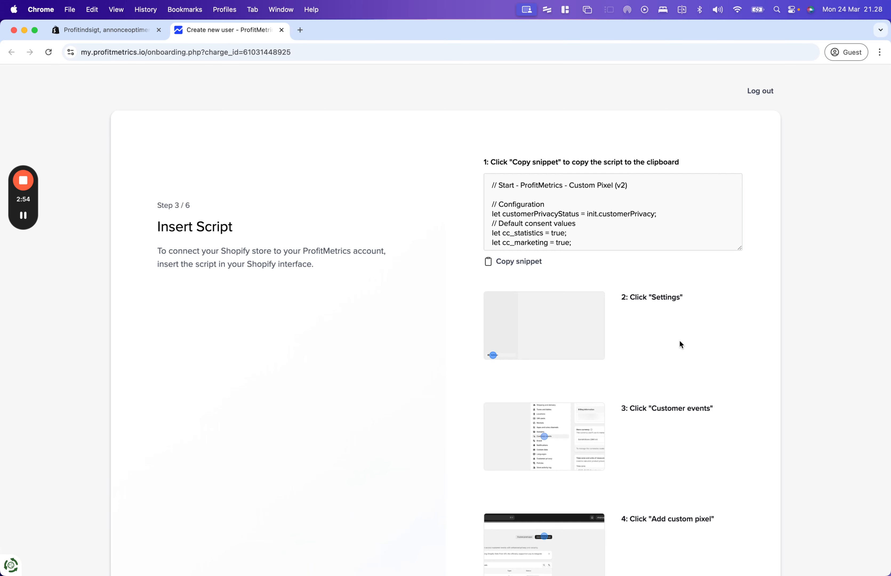
# - Copy the custom pixel script snippet and load admin.shopify.com in the first tab
pyautogui.click(518, 259)
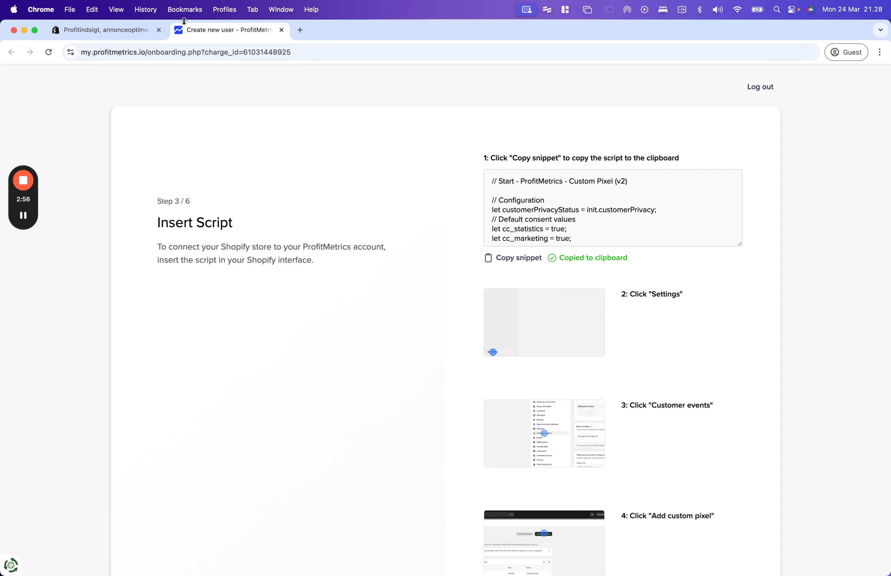
pyautogui.click(109, 29)
pyautogui.click(170, 50)
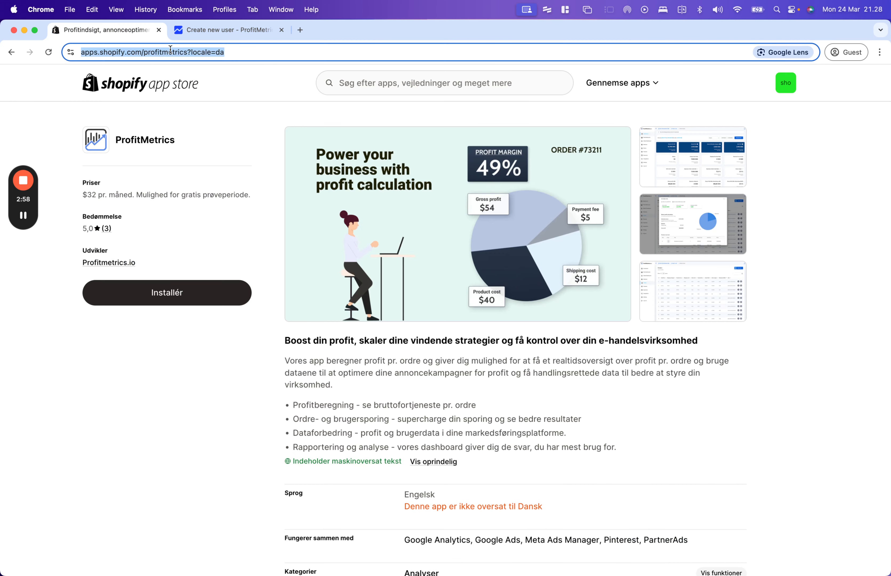
pyautogui.write('admin.sh')
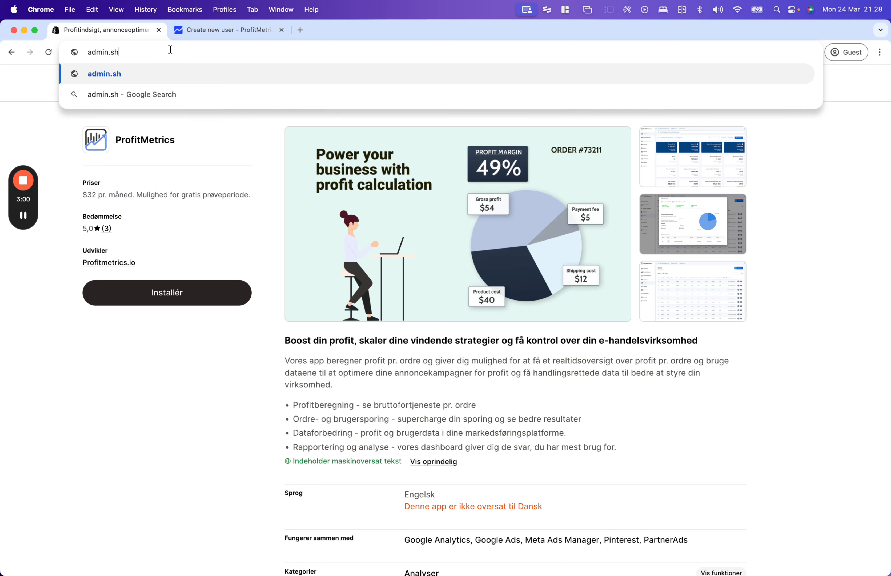
pyautogui.write('opify.com')
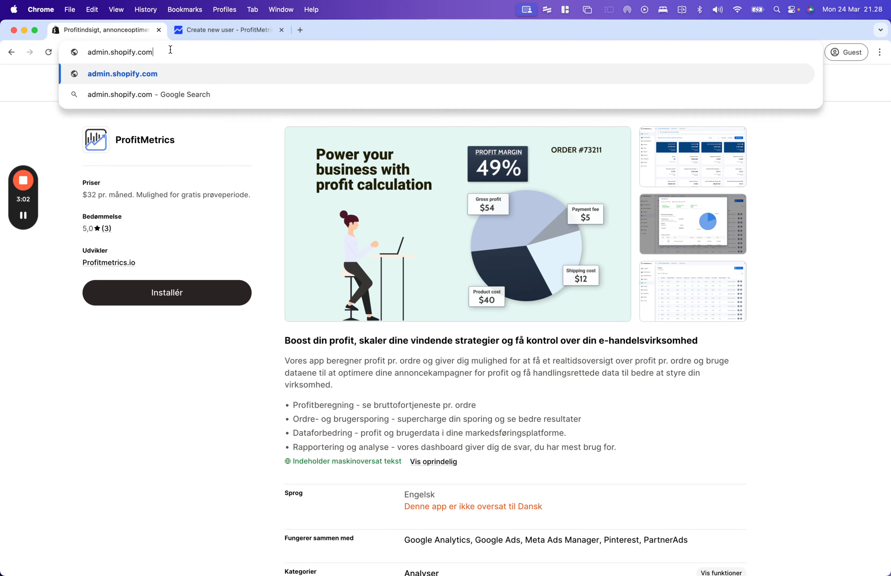
pyautogui.press('Return')
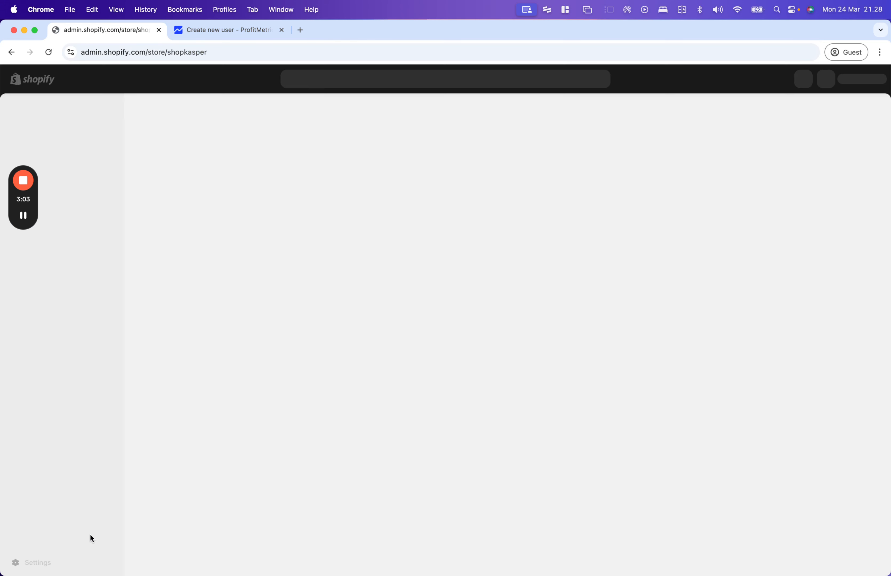
# - Create a custom pixel named 'PM Script' under Settings > Customer events
pyautogui.click(42, 563)
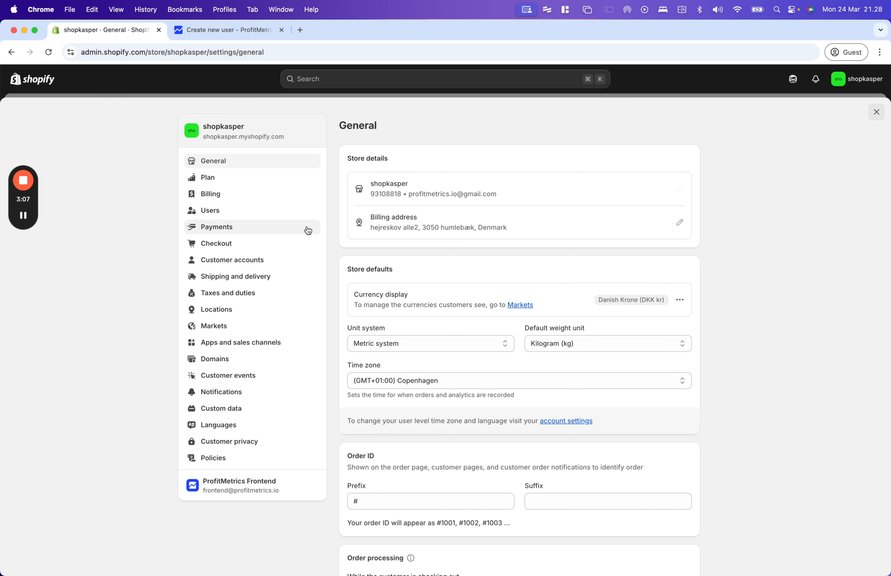
pyautogui.click(235, 375)
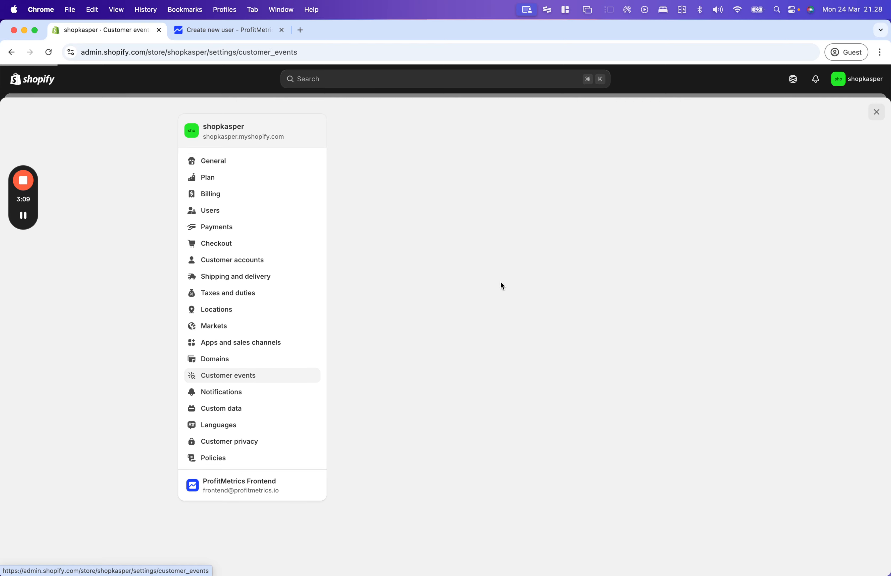
pyautogui.click(644, 128)
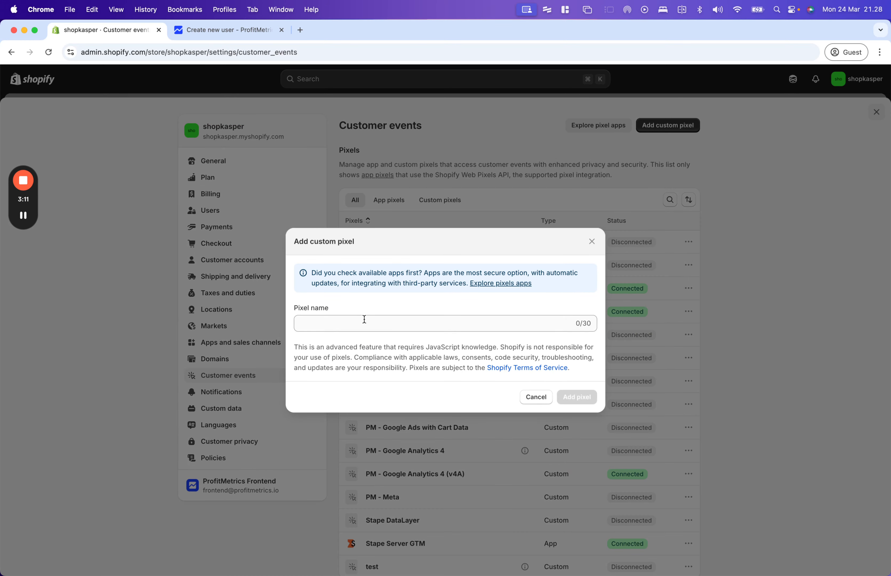
pyautogui.click(364, 319)
pyautogui.write('PM Script')
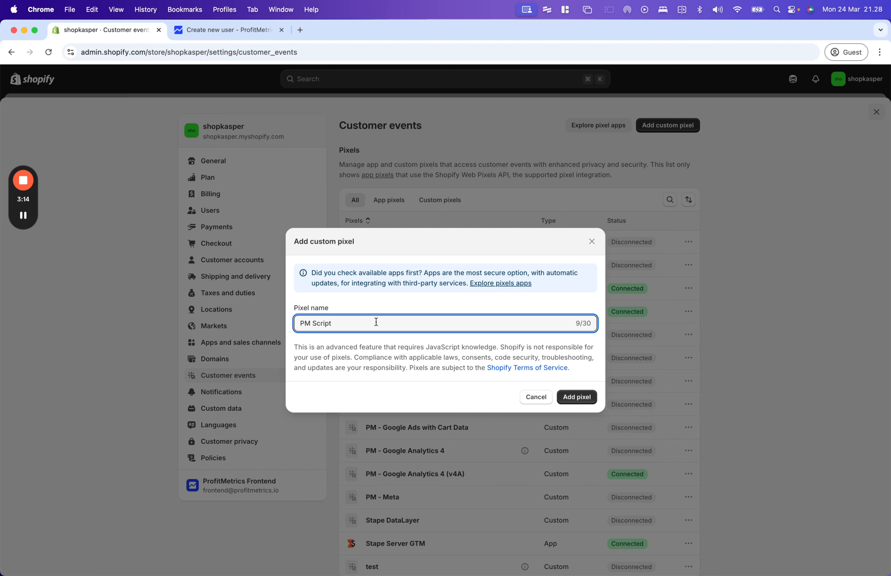
pyautogui.click(580, 394)
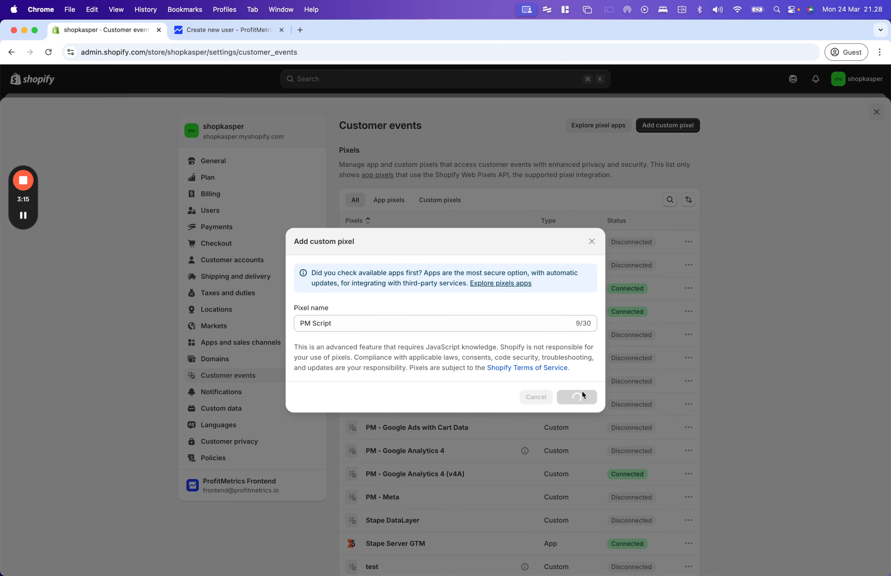
# - Set the pixel permission to Not required and mark its data as not a data sale
pyautogui.click(435, 217)
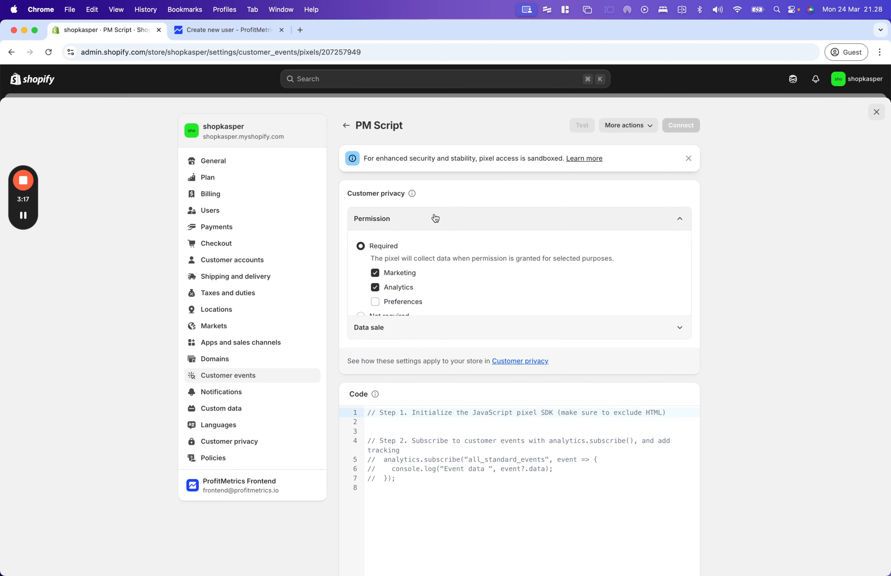
pyautogui.click(379, 317)
pyautogui.click(403, 310)
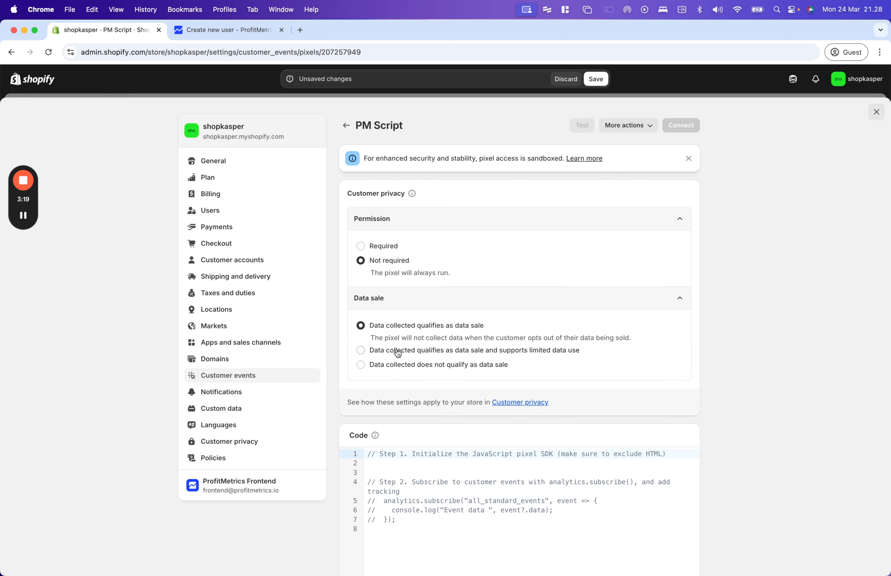
pyautogui.click(395, 358)
# - Replace the placeholder with the ProfitMetrics script, save, and connect the pixel
pyautogui.click(431, 481)
pyautogui.press('super+a')
pyautogui.press('super+v')
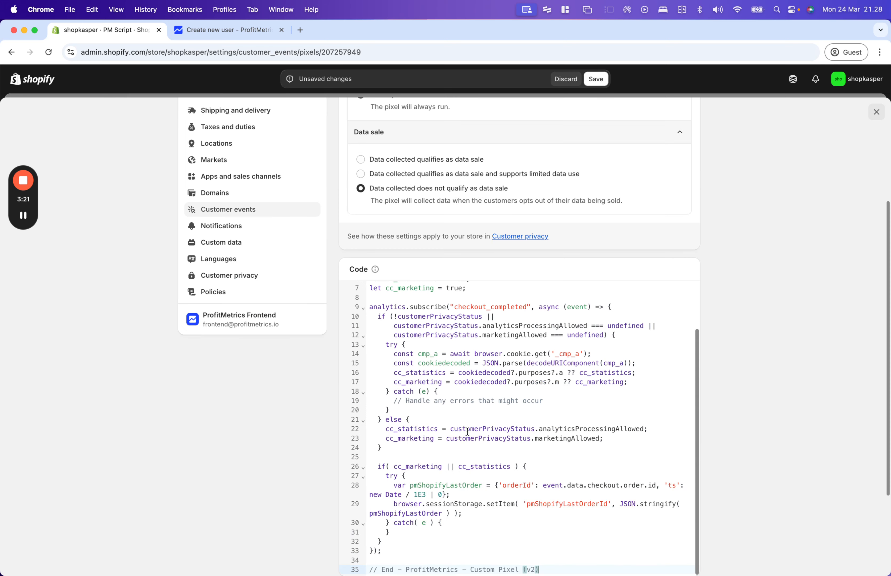
pyautogui.moveTo(615, 439); pyautogui.dragTo(371, 433)
pyautogui.scroll(-4, 497, 441)
pyautogui.scroll(2, 541, 342)
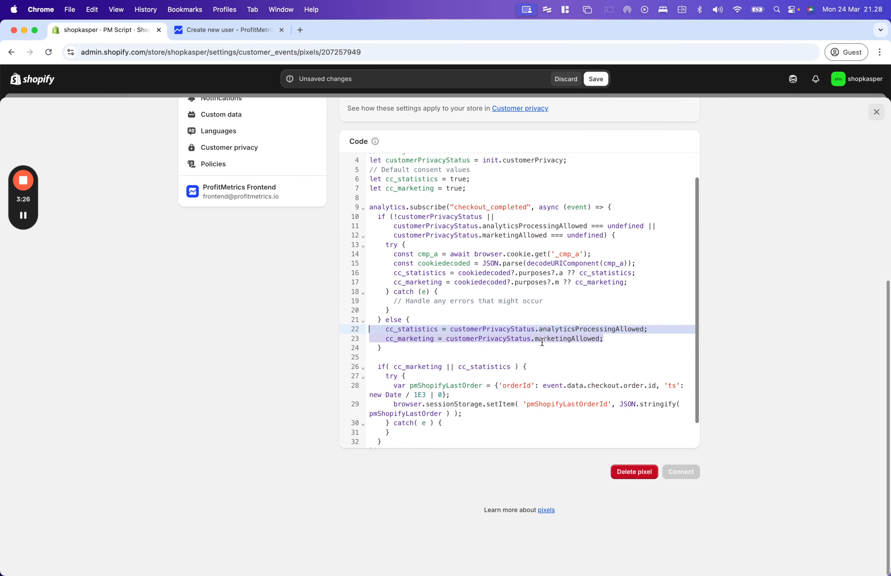
pyautogui.click(586, 194)
pyautogui.scroll(4, 588, 169)
pyautogui.scroll(4, 589, 169)
pyautogui.click(596, 79)
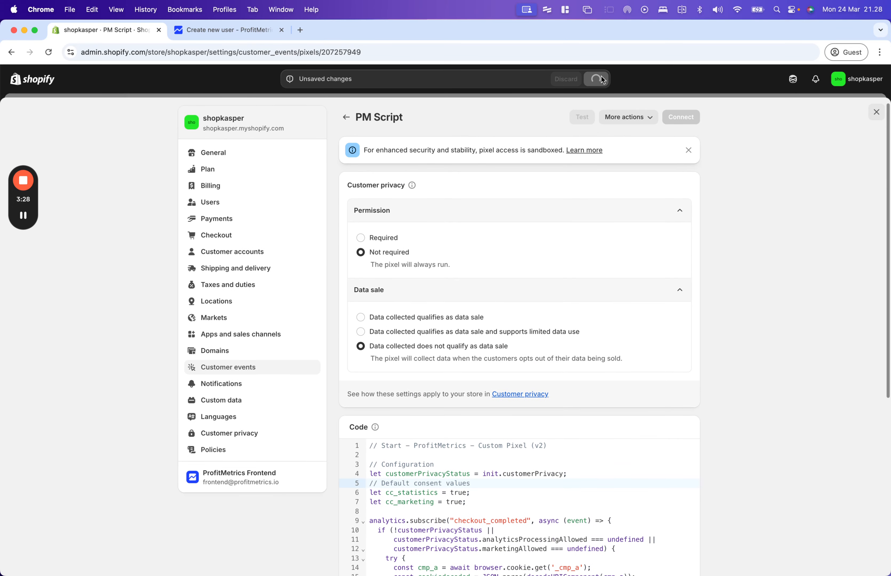
pyautogui.click(683, 119)
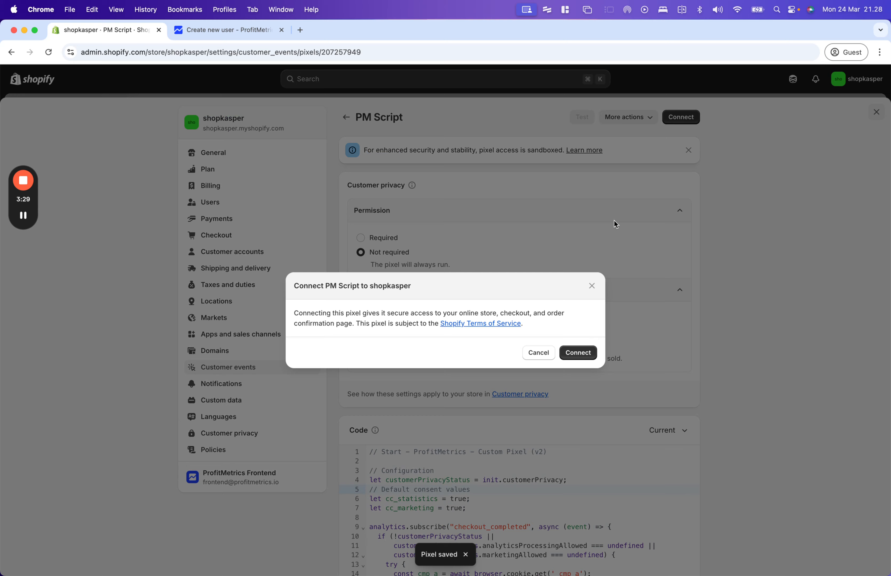
pyautogui.click(579, 355)
# - Confirm the script is inserted on onboarding step 3/6 and continue
pyautogui.click(240, 30)
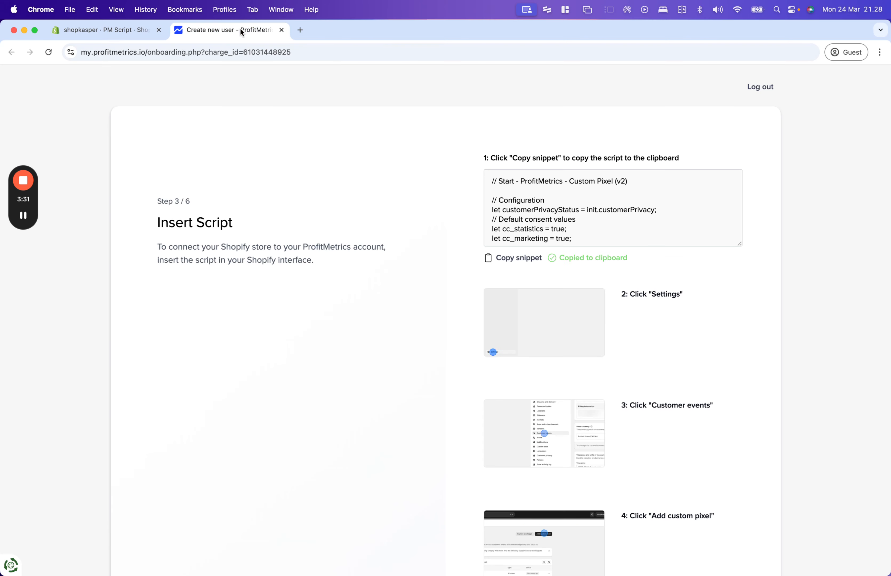
pyautogui.scroll(-15, 656, 329)
pyautogui.scroll(-3, 655, 324)
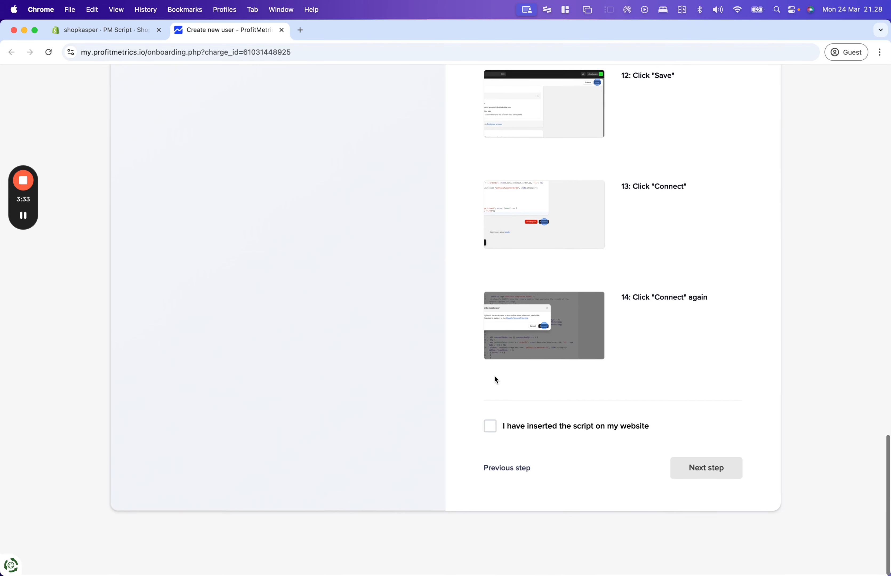
pyautogui.click(491, 429)
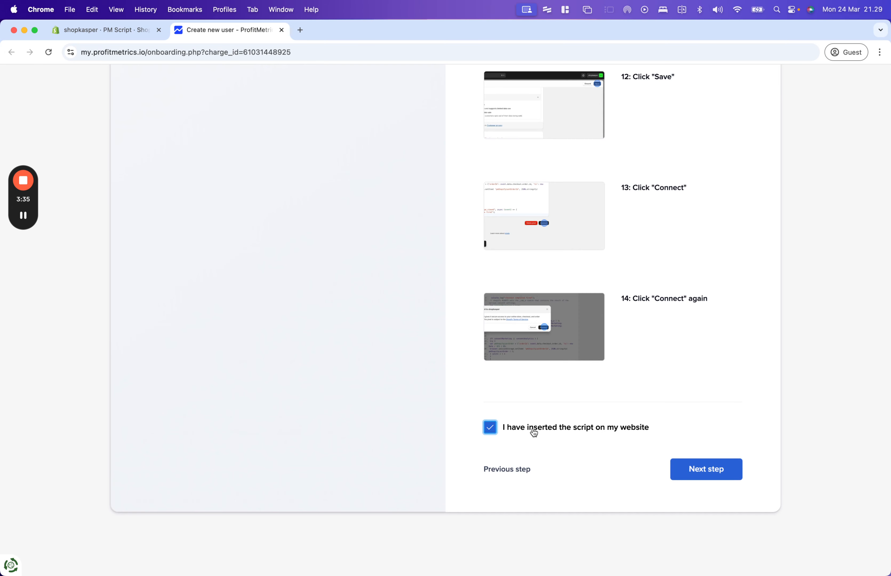
pyautogui.click(695, 472)
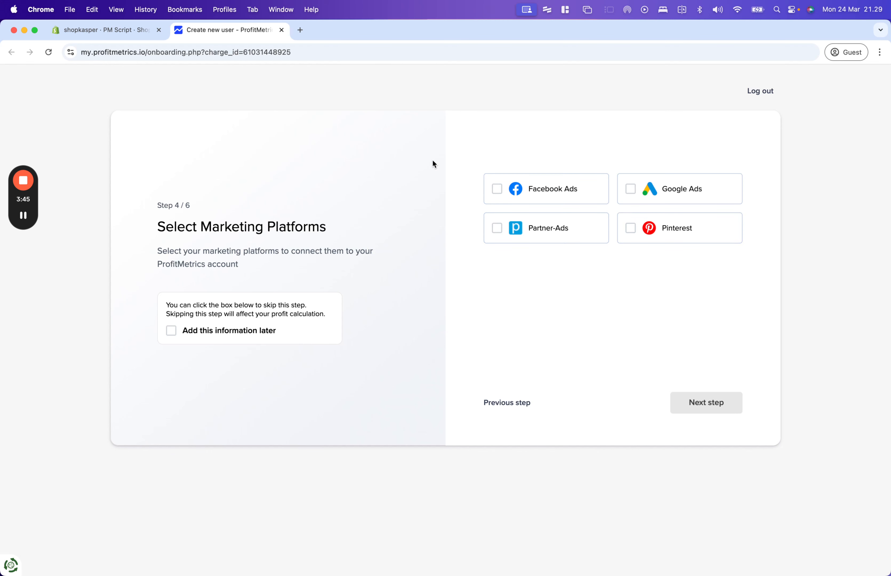
# - Skip marketing platforms, order expenses and recurring expenses, then finish setup
pyautogui.click(206, 333)
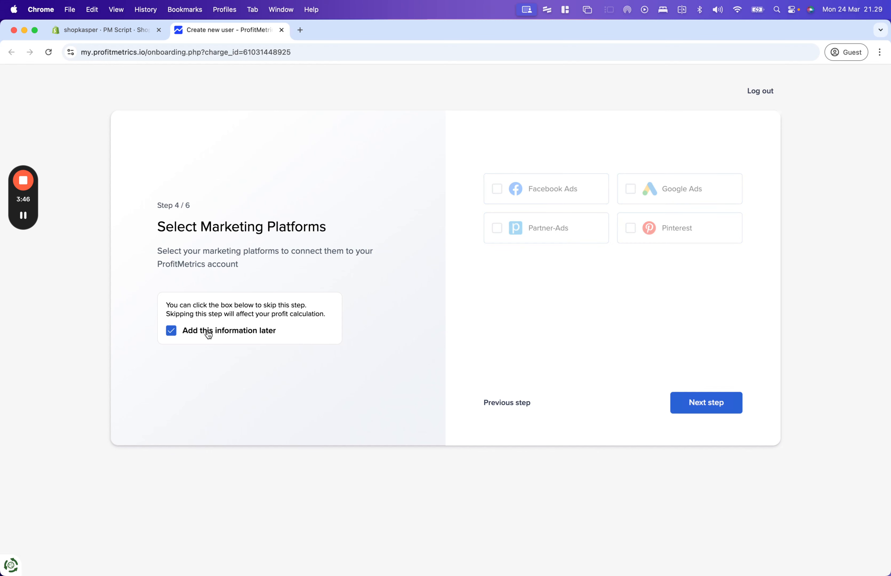
pyautogui.click(705, 404)
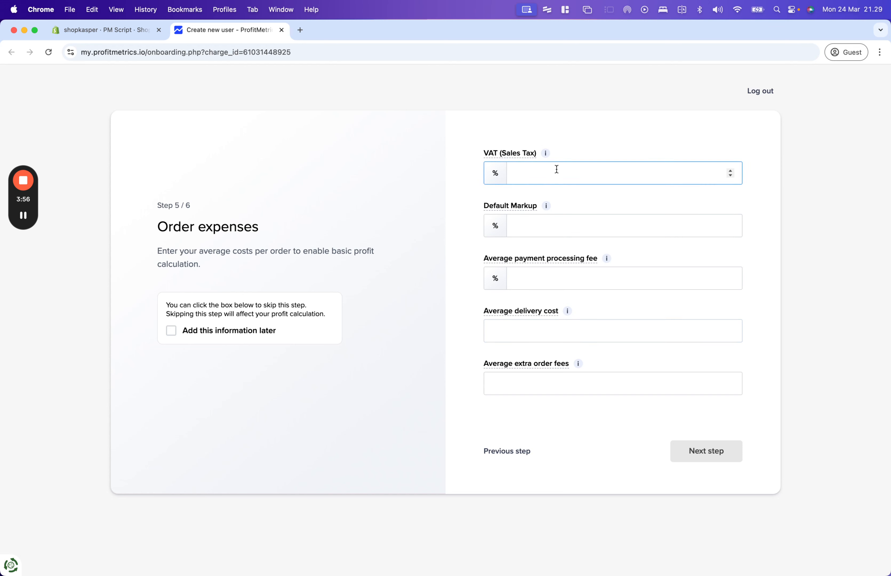
pyautogui.click(237, 335)
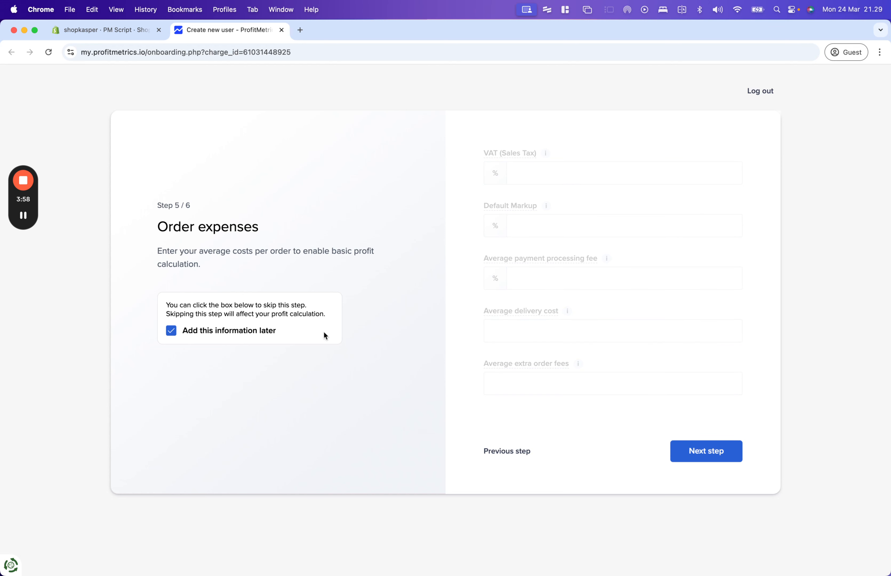
pyautogui.click(699, 452)
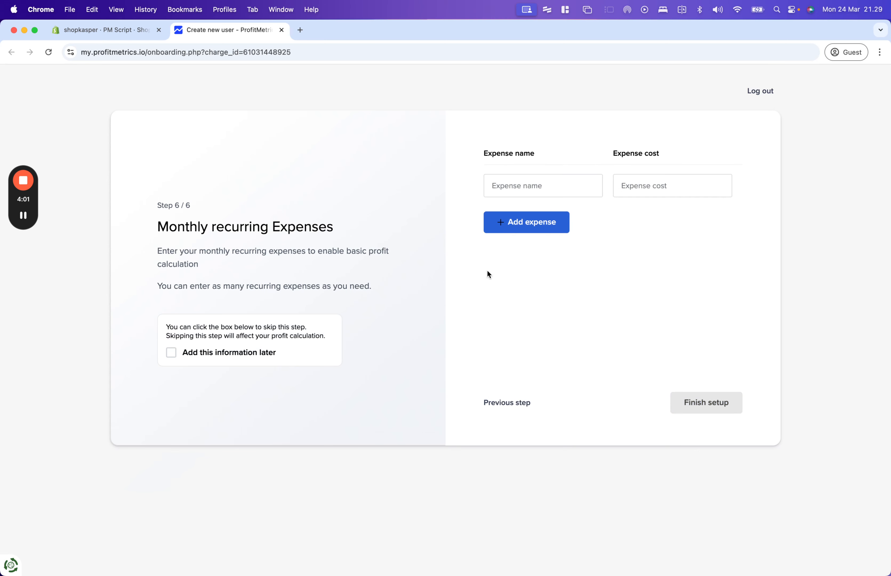
pyautogui.click(219, 354)
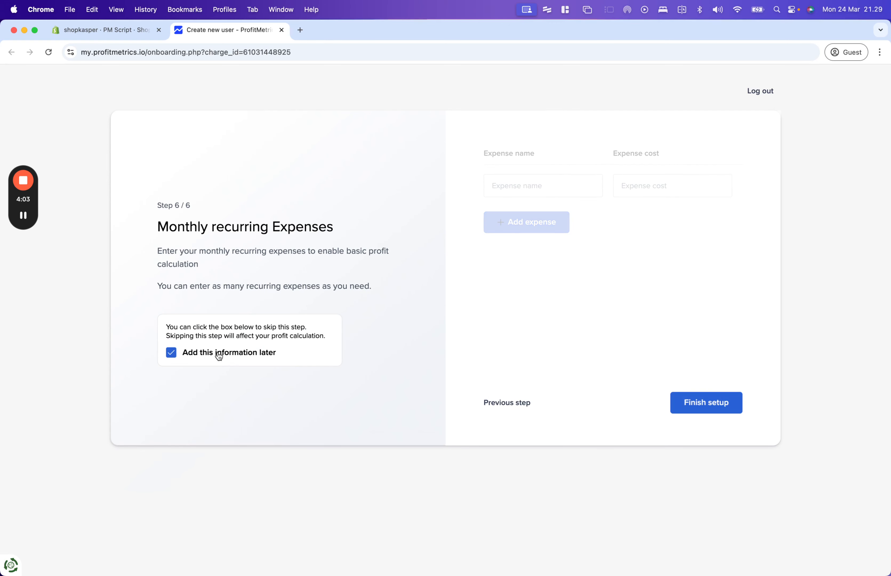
pyautogui.click(700, 402)
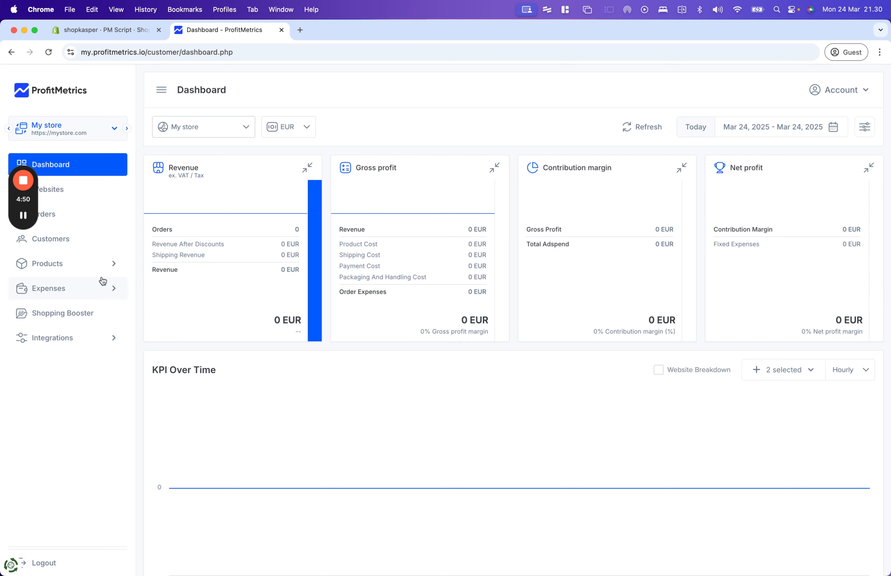
# - Open Fallback Costs and set VAT to 25% and gross margin to 80%
pyautogui.click(84, 294)
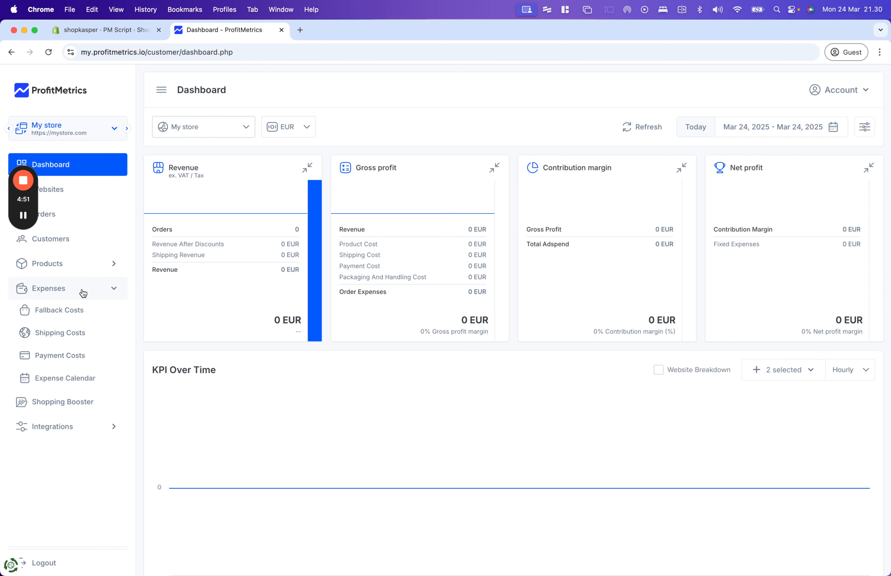
pyautogui.click(59, 315)
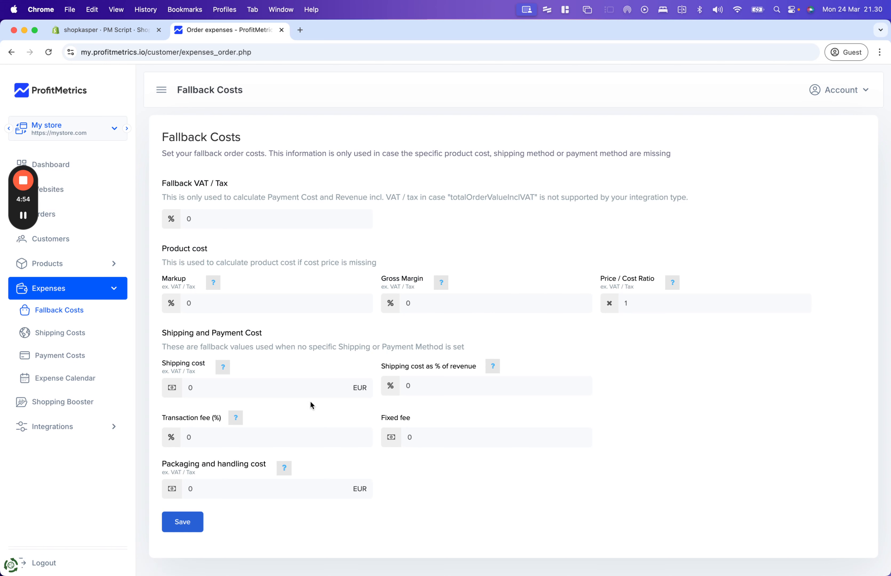
pyautogui.moveTo(238, 223); pyautogui.dragTo(155, 220)
pyautogui.write('25')
pyautogui.moveTo(428, 305); pyautogui.dragTo(392, 307)
pyautogui.write('80')
pyautogui.scroll(-2, 446, 328)
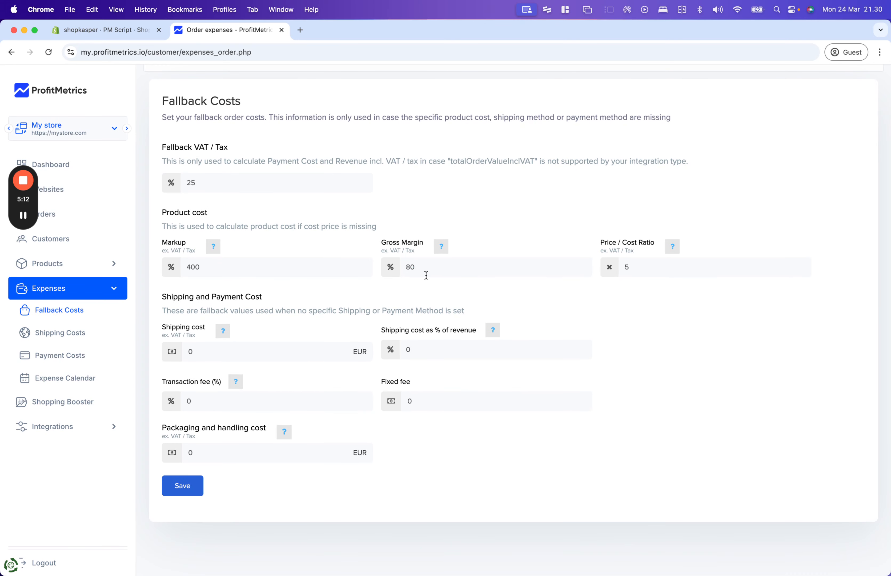
pyautogui.moveTo(172, 243); pyautogui.dragTo(194, 248)
pyautogui.click(453, 270)
# - Set shipping cost 5 EUR, transaction fee 2% and packaging 1 EUR, then save
pyautogui.moveTo(204, 353); pyautogui.dragTo(168, 353)
pyautogui.write('28')
pyautogui.moveTo(204, 352); pyautogui.dragTo(178, 353)
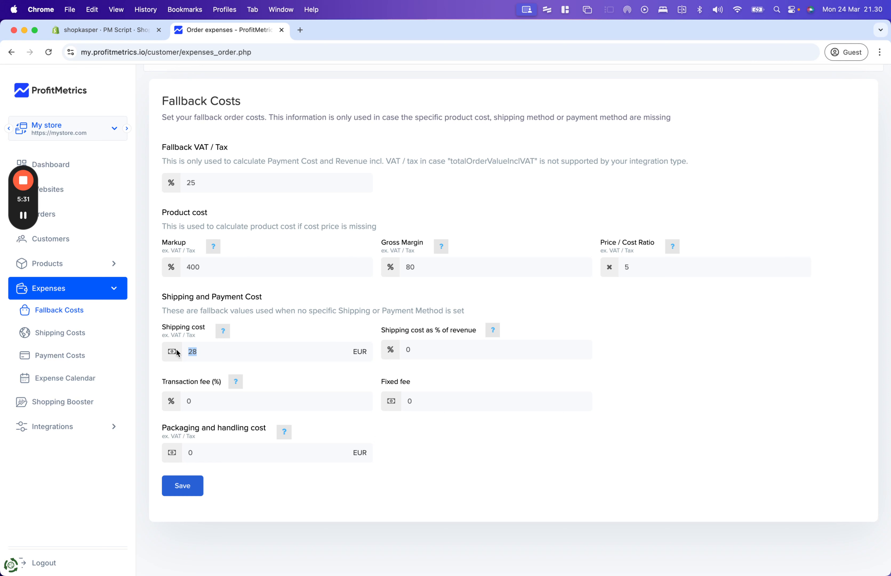
pyautogui.write('5')
pyautogui.moveTo(223, 333)
pyautogui.moveTo(227, 401); pyautogui.dragTo(173, 401)
pyautogui.write('2')
pyautogui.moveTo(215, 452); pyautogui.dragTo(151, 454)
pyautogui.write('1')
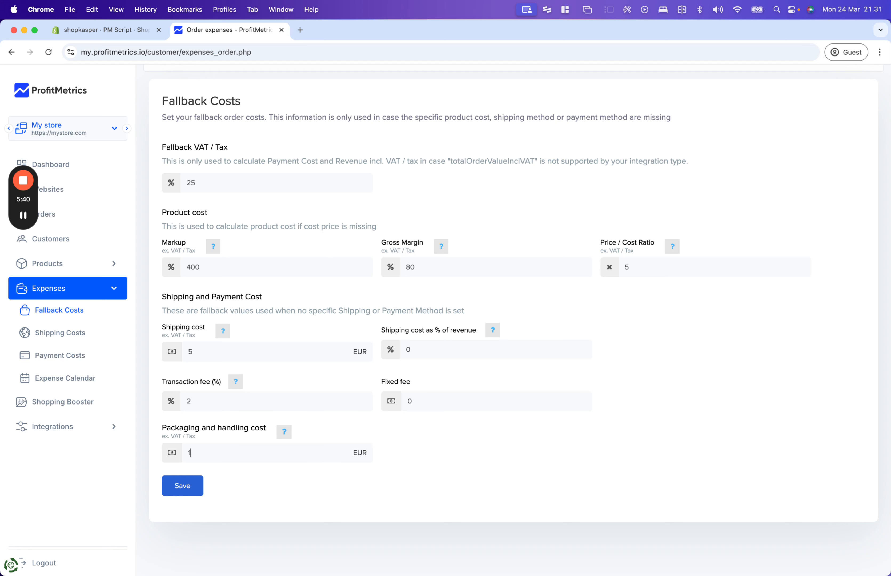
pyautogui.click(190, 491)
pyautogui.click(435, 384)
# - Review the product list's cost and sale prices, then bring up the empty Orders list
pyautogui.click(79, 264)
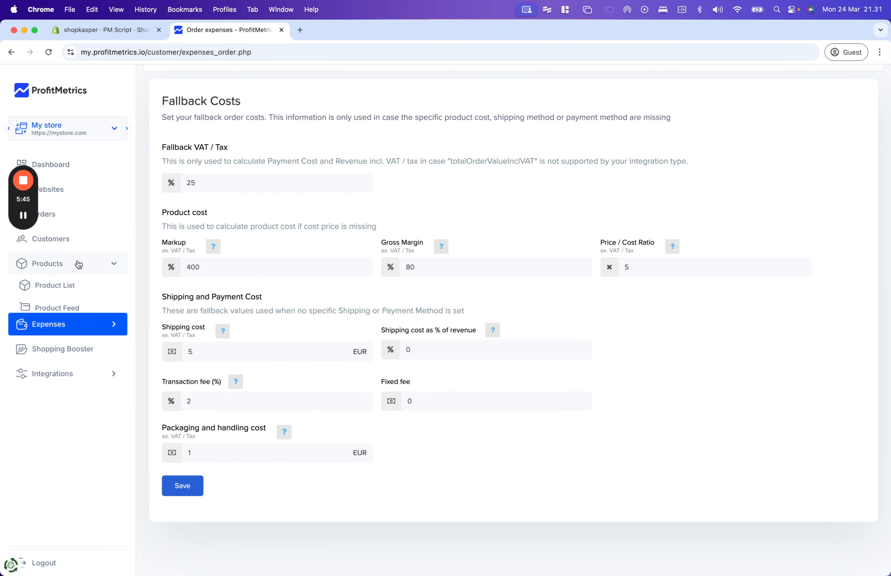
pyautogui.click(67, 282)
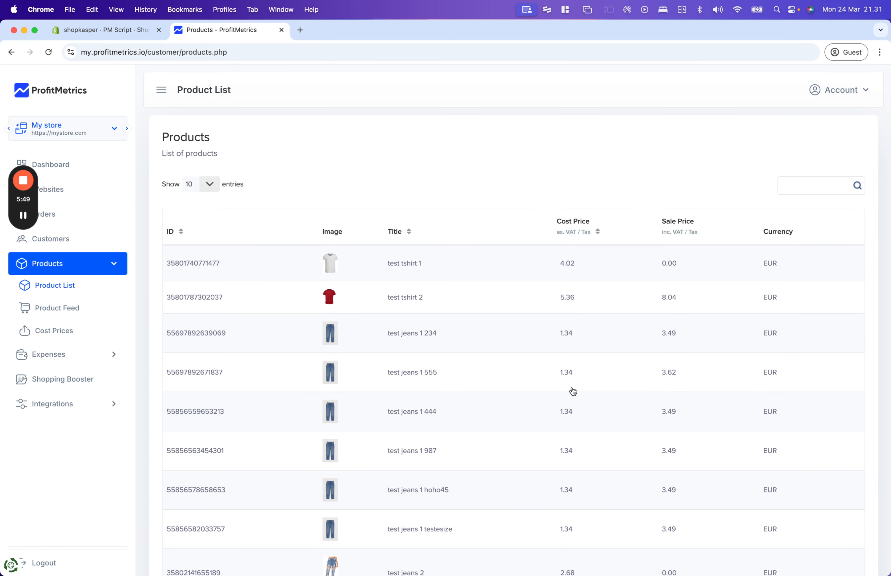
pyautogui.scroll(-3, 573, 392)
pyautogui.scroll(3, 590, 249)
pyautogui.click(89, 218)
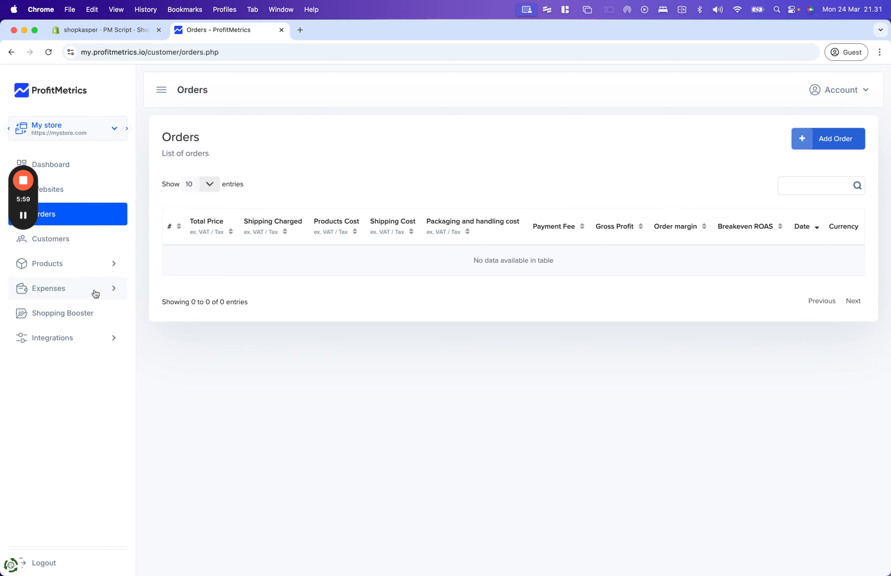
pyautogui.click(93, 295)
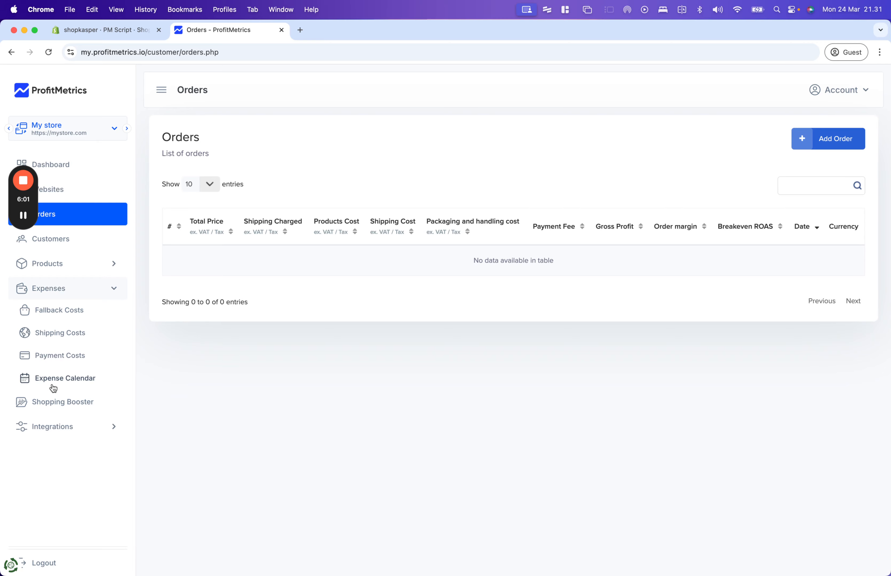
# - Add a monthly recurring expense named Salary costing 10000 EUR
pyautogui.click(53, 382)
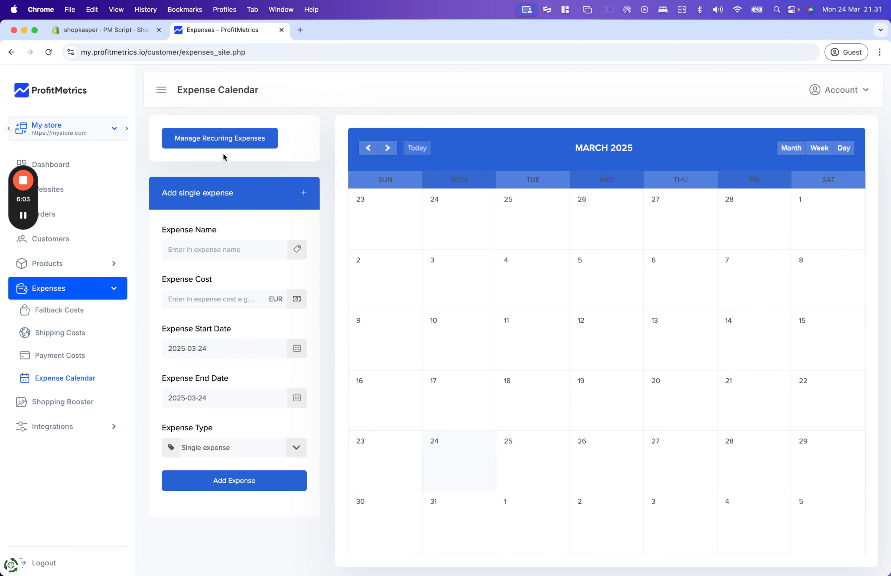
pyautogui.click(211, 138)
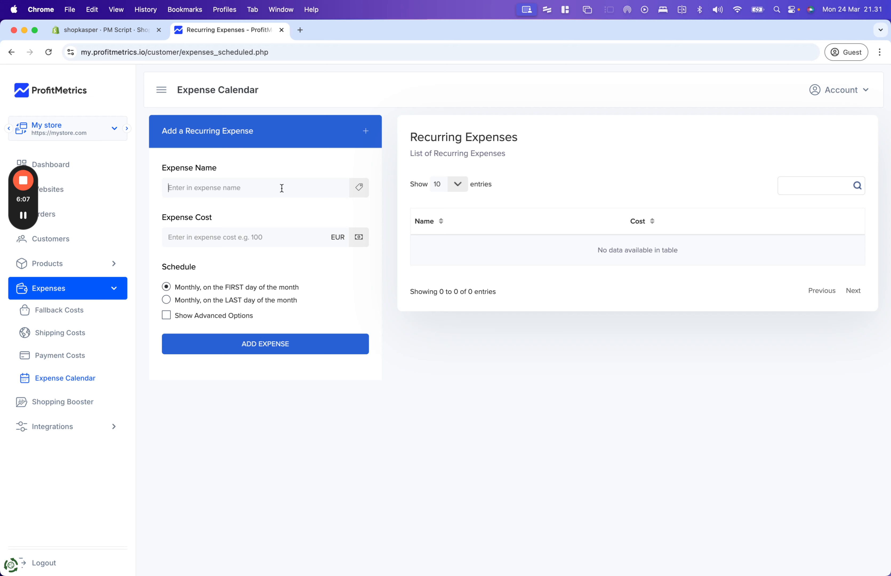
pyautogui.write('Salary')
pyautogui.click(277, 233)
pyautogui.write('10000')
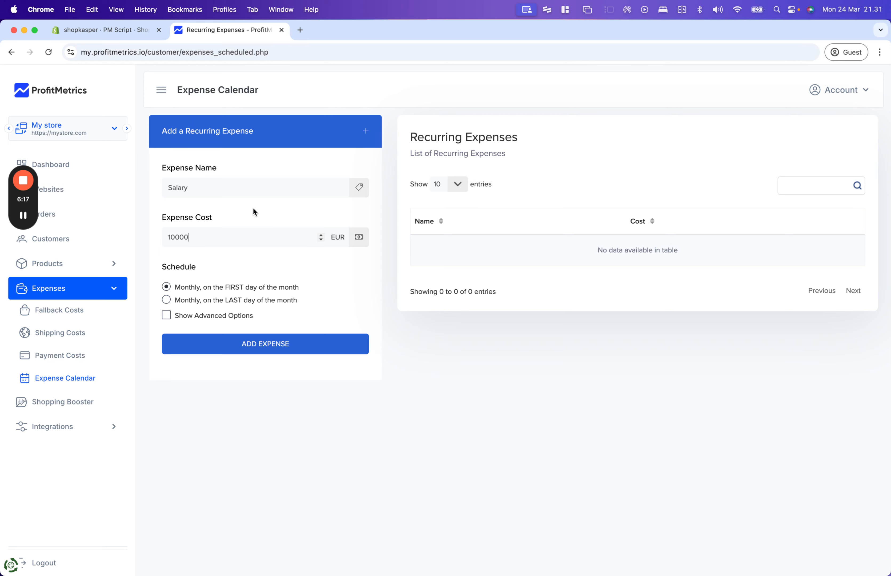
pyautogui.click(270, 351)
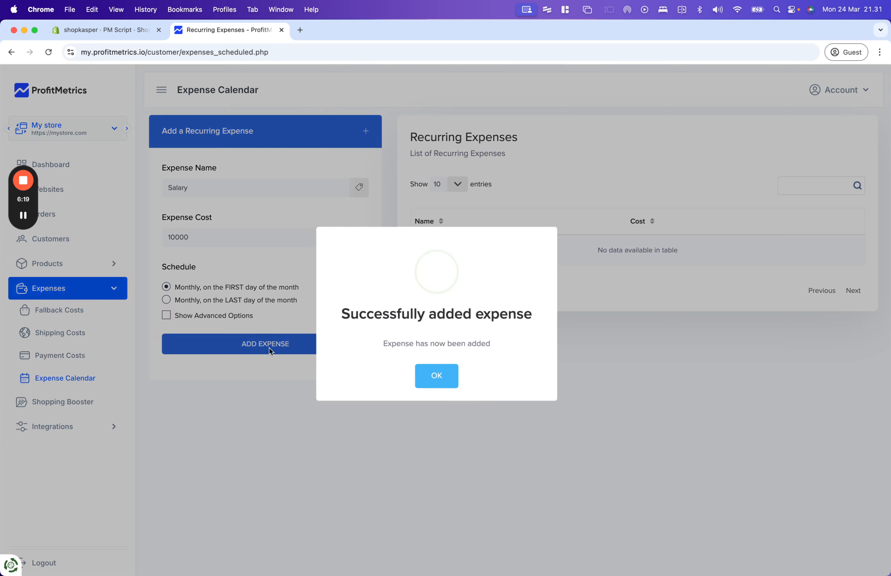
pyautogui.click(437, 377)
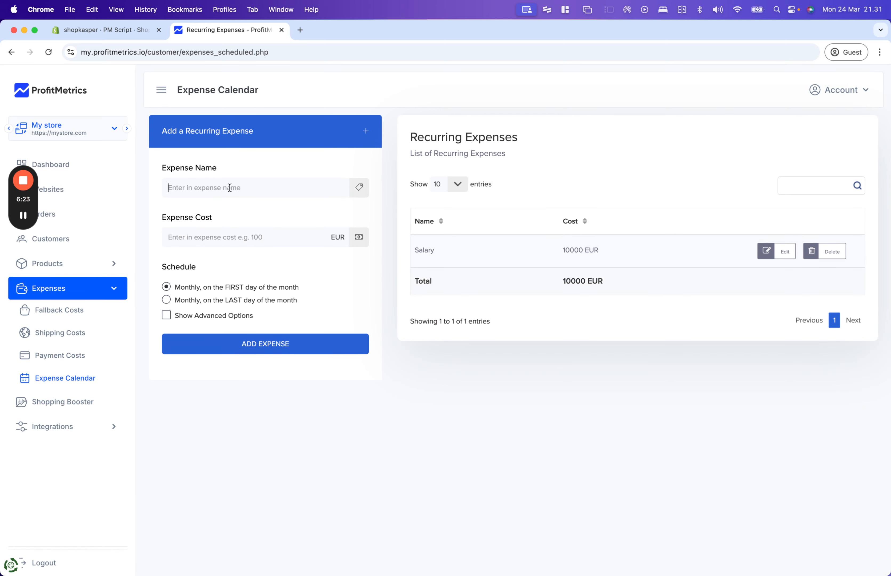
# - Add the Warehouse recurring expense at 5000 EUR
pyautogui.write('rent')
pyautogui.press('super+a')
pyautogui.write('War')
pyautogui.click(225, 236)
pyautogui.write('5')
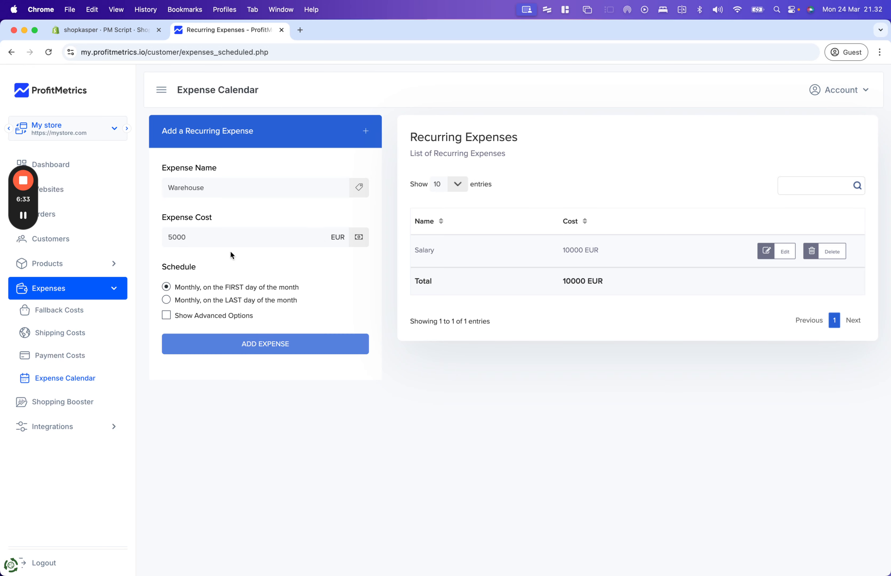
pyautogui.click(255, 342)
pyautogui.click(436, 376)
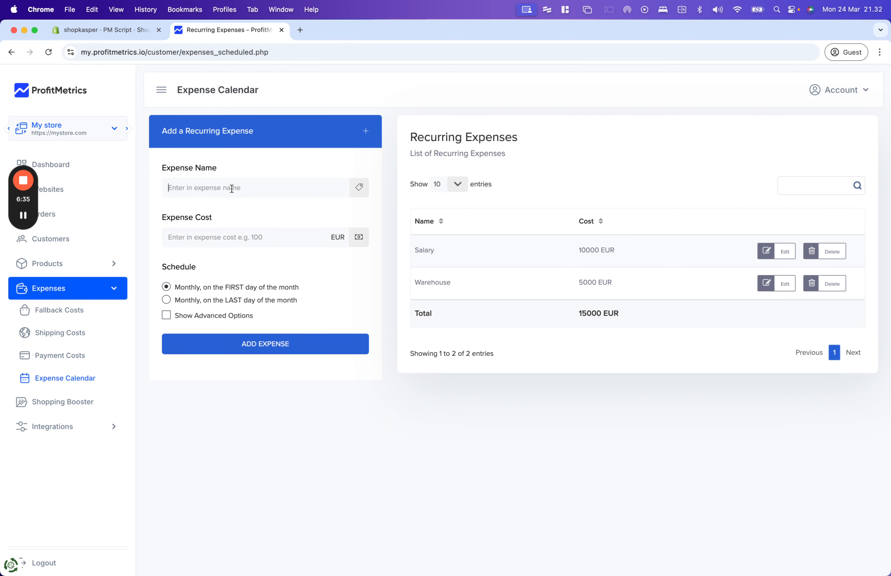
# - Add the Agency recurring expense at 2000 EUR, then return to the Orders list
pyautogui.click(233, 188)
pyautogui.write('Agency')
pyautogui.click(229, 236)
pyautogui.write('2000')
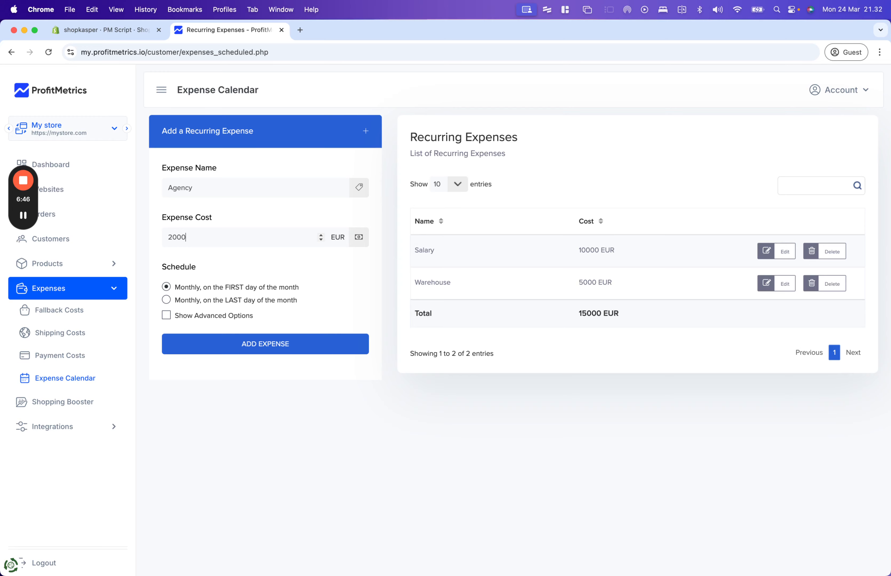
pyautogui.click(284, 344)
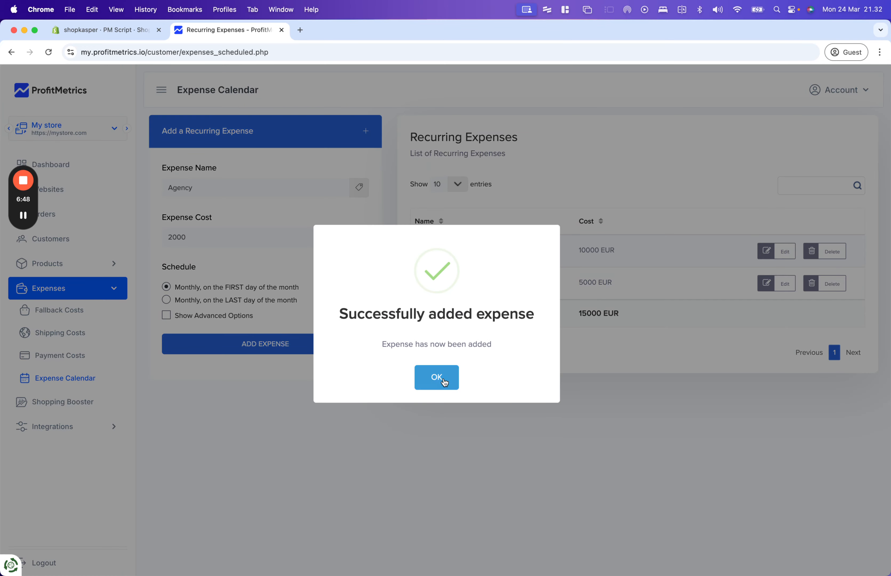
pyautogui.click(444, 378)
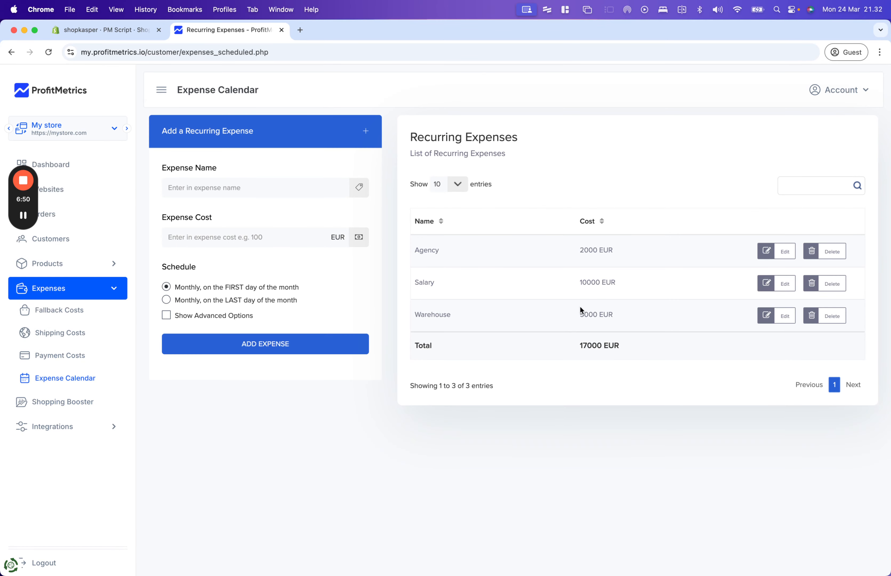
pyautogui.click(101, 214)
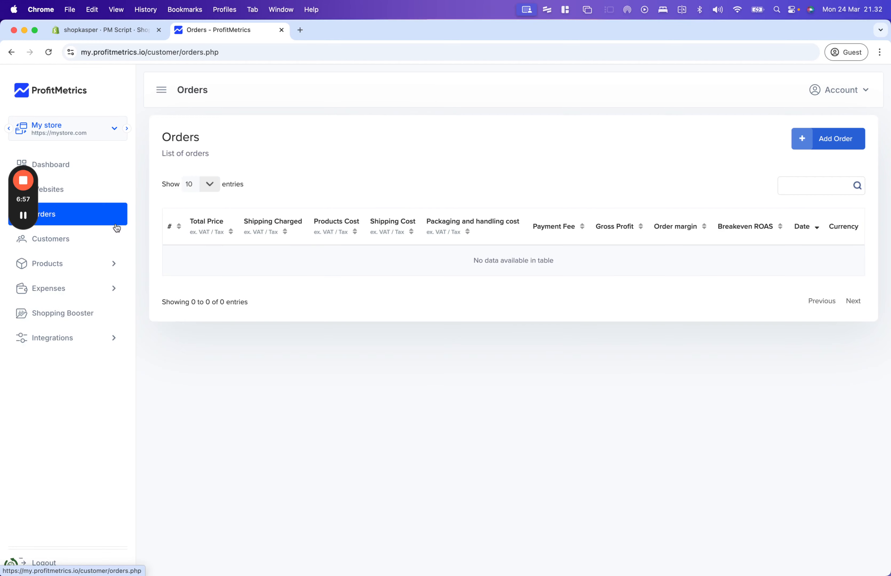
# - Connect the Google Ads account from Integrations > Connections and finish setup without campaign filters
pyautogui.click(82, 344)
pyautogui.click(52, 381)
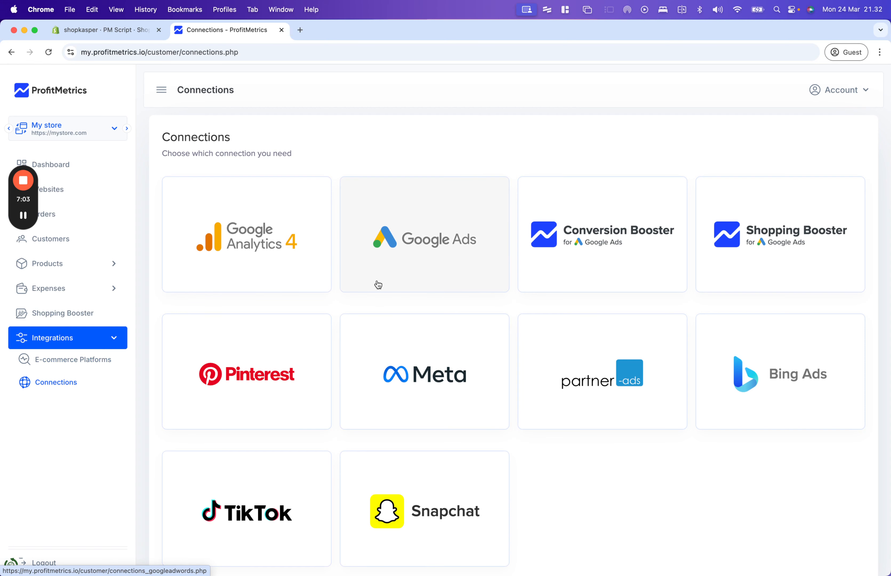
pyautogui.click(427, 249)
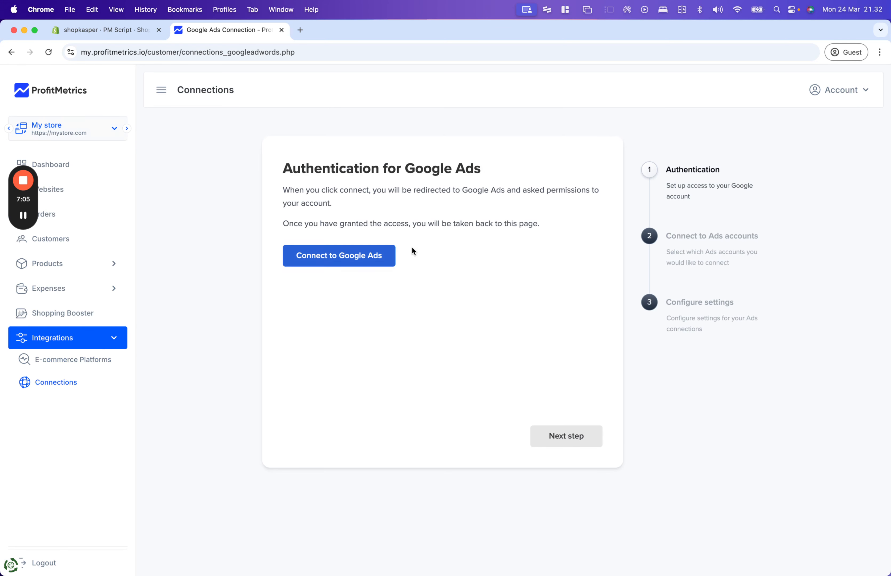
pyautogui.click(350, 257)
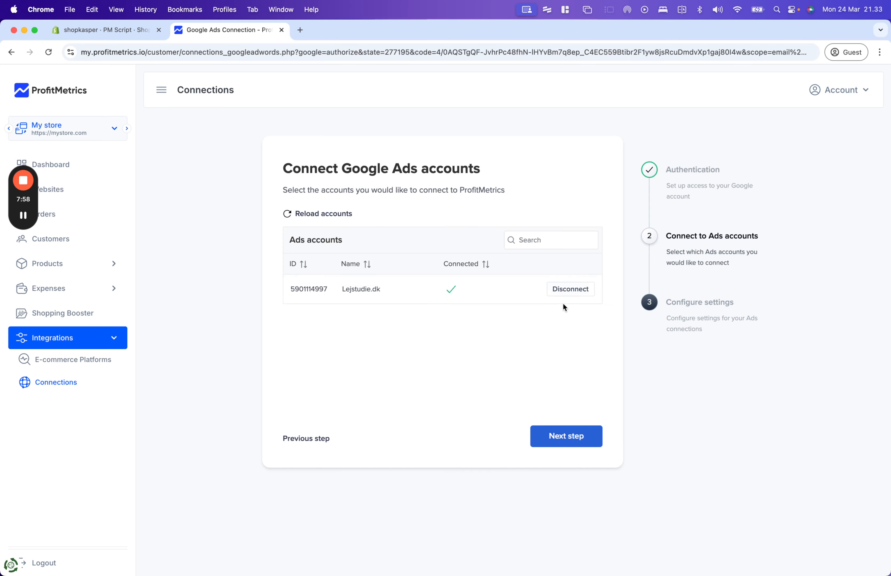
pyautogui.click(571, 290)
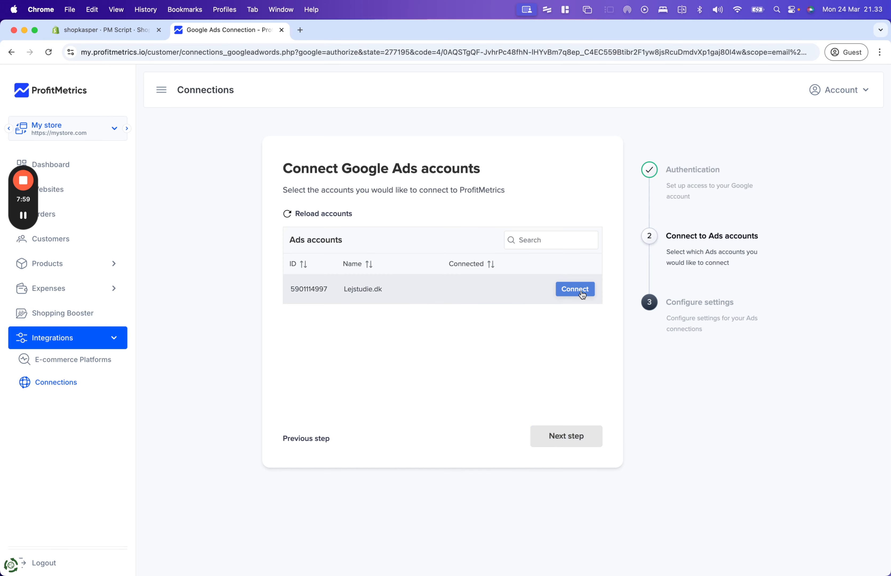
pyautogui.click(582, 292)
pyautogui.click(568, 442)
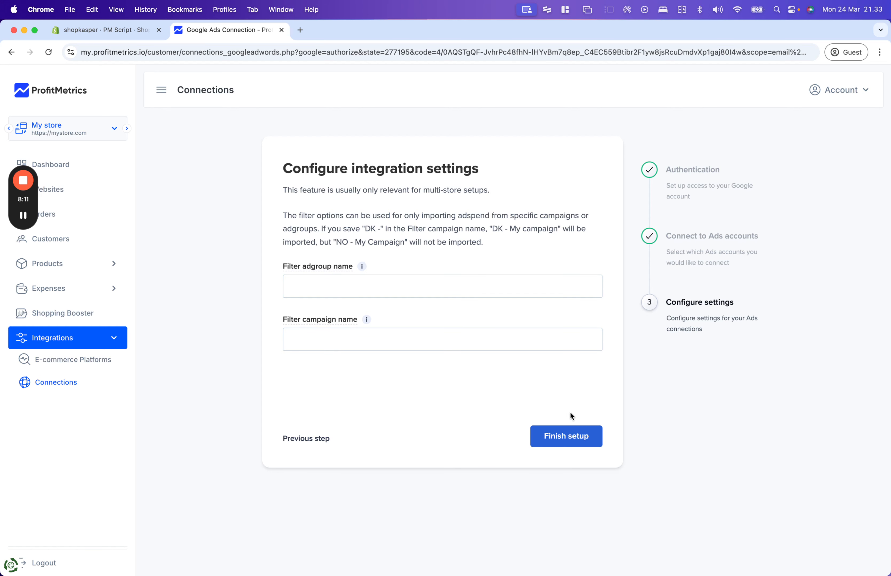
pyautogui.click(576, 441)
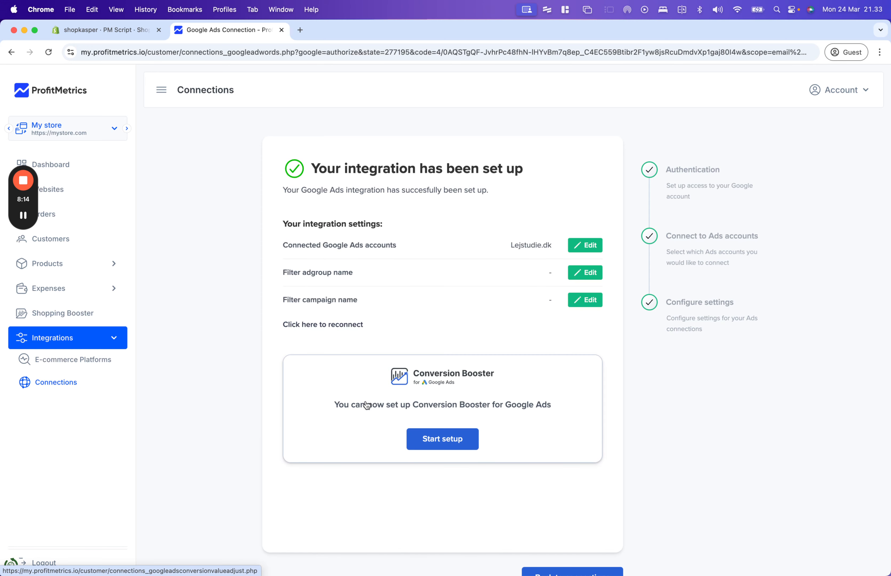
pyautogui.click(441, 439)
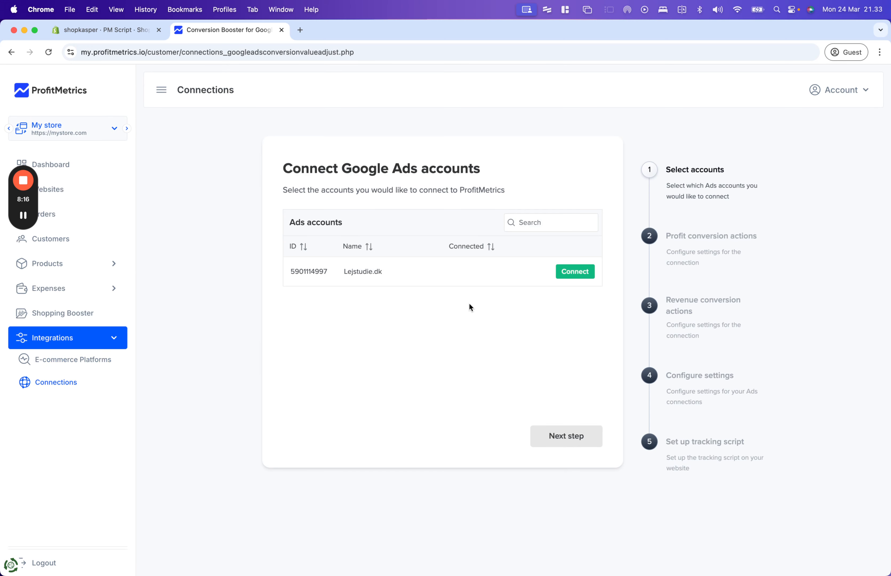
# - Connect the Google Ads account to Conversion Booster and create new revenue conversion actions
pyautogui.click(576, 271)
pyautogui.click(577, 441)
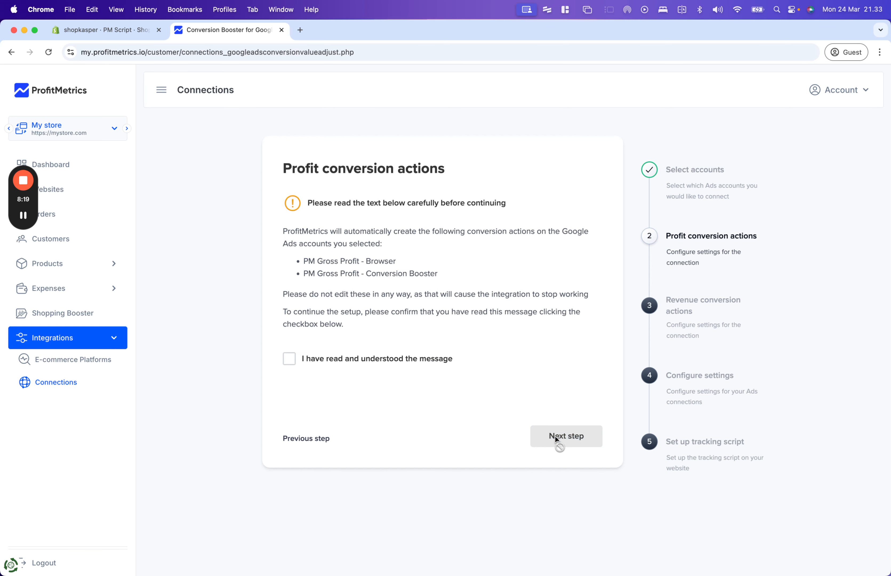
pyautogui.click(381, 361)
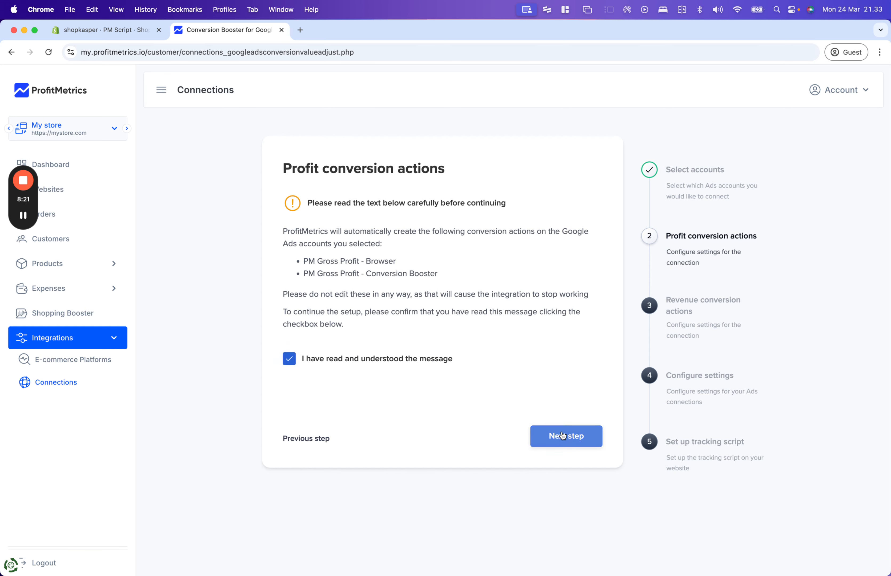
pyautogui.click(539, 433)
pyautogui.click(307, 244)
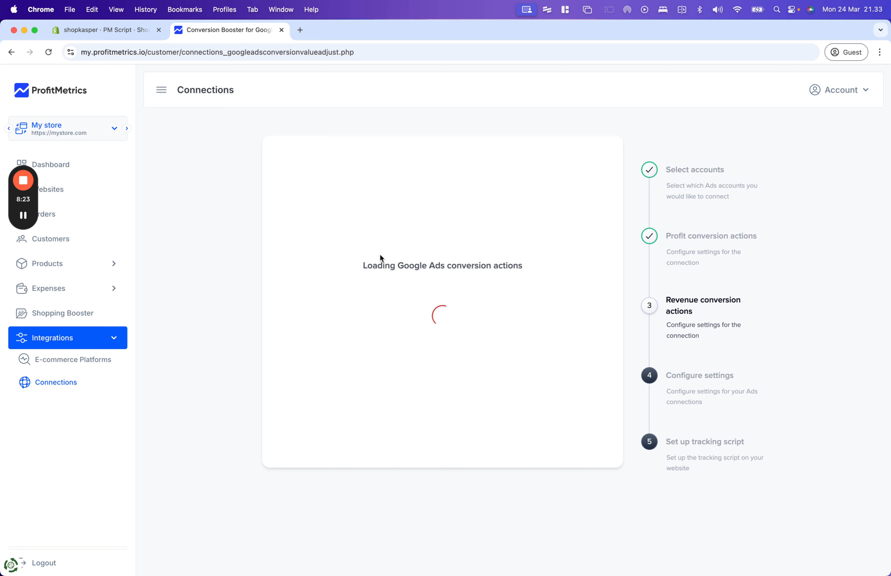
pyautogui.click(565, 344)
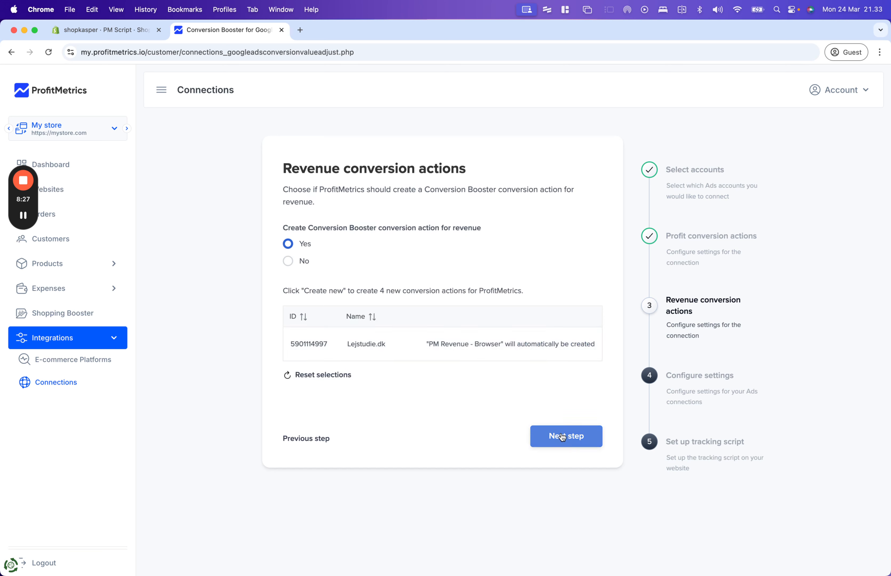
pyautogui.click(570, 436)
# - Set a 60% average order profit margin and turn on Google Ads Enhanced conversions
pyautogui.click(425, 251)
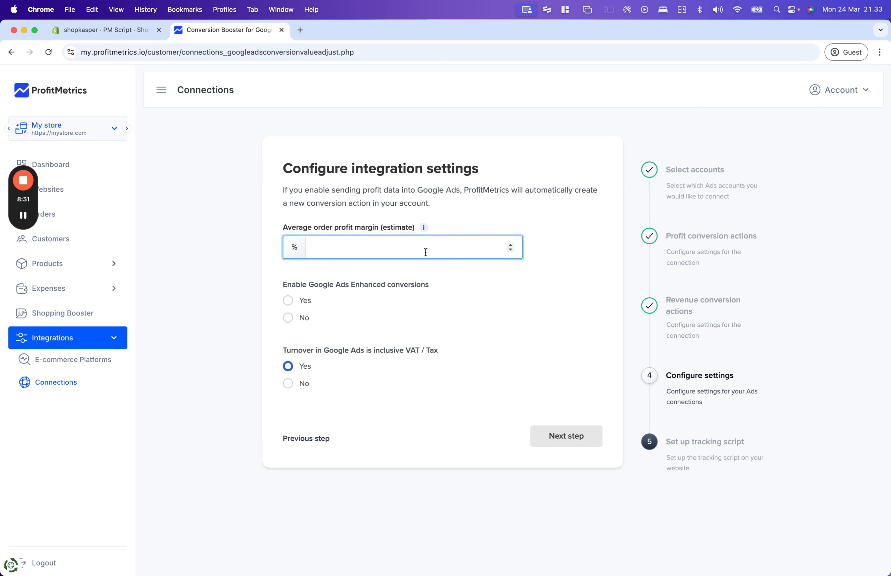
pyautogui.write('60')
pyautogui.click(291, 304)
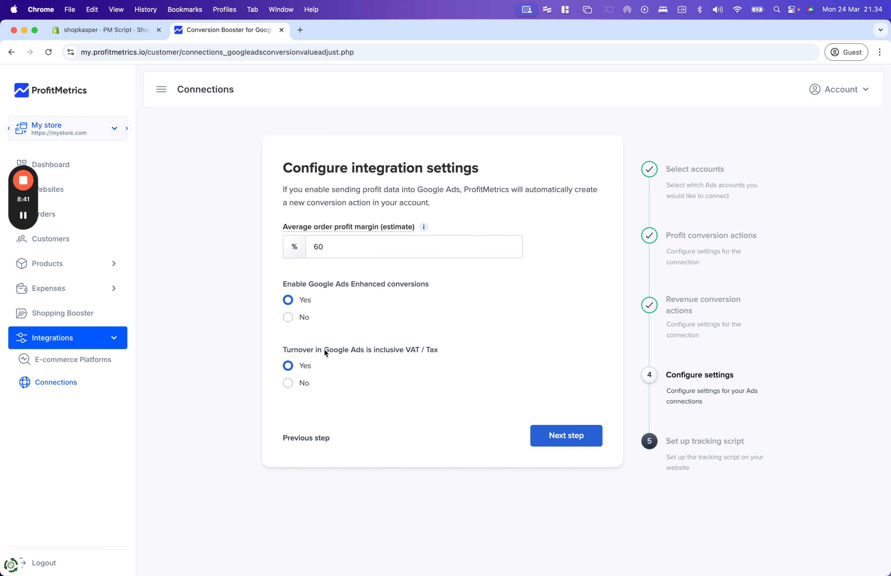
pyautogui.click(567, 438)
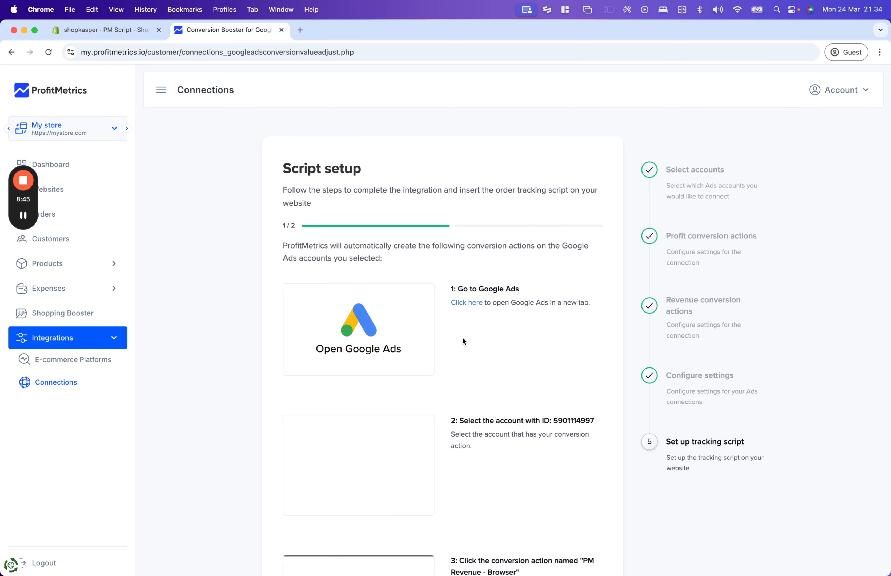
# - Confirm enhanced conversions are enabled, copy the tracking script, and go back to Shopify
pyautogui.scroll(-15, 460, 342)
pyautogui.scroll(10, 435, 182)
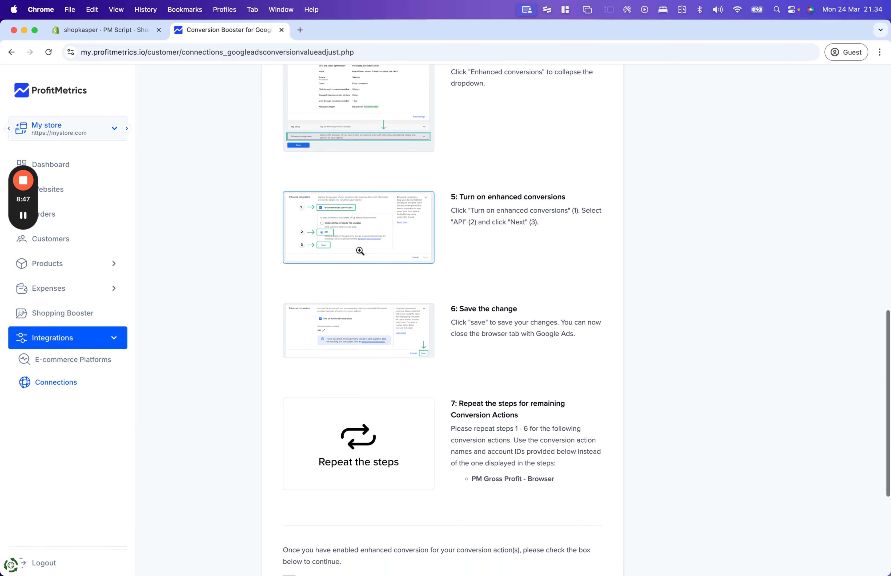
pyautogui.scroll(-10, 354, 284)
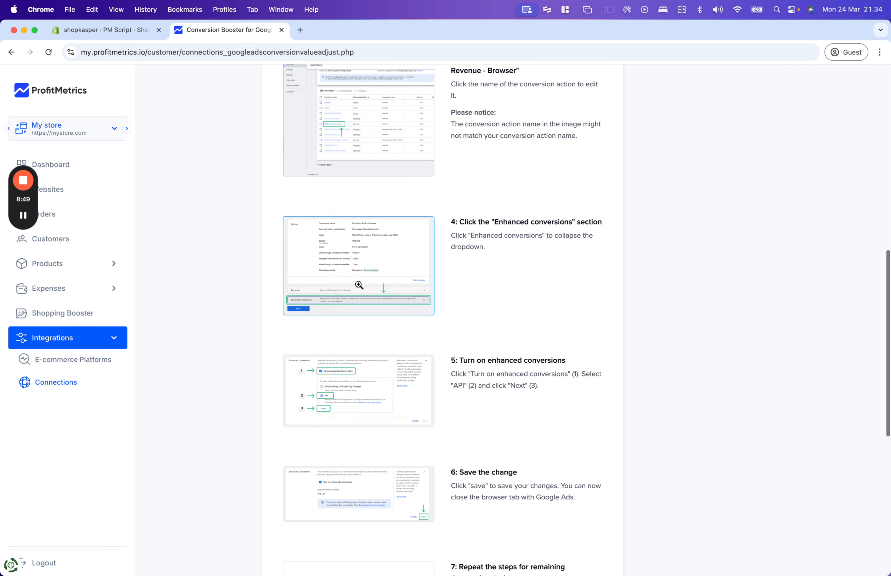
pyautogui.click(321, 369)
pyautogui.click(536, 407)
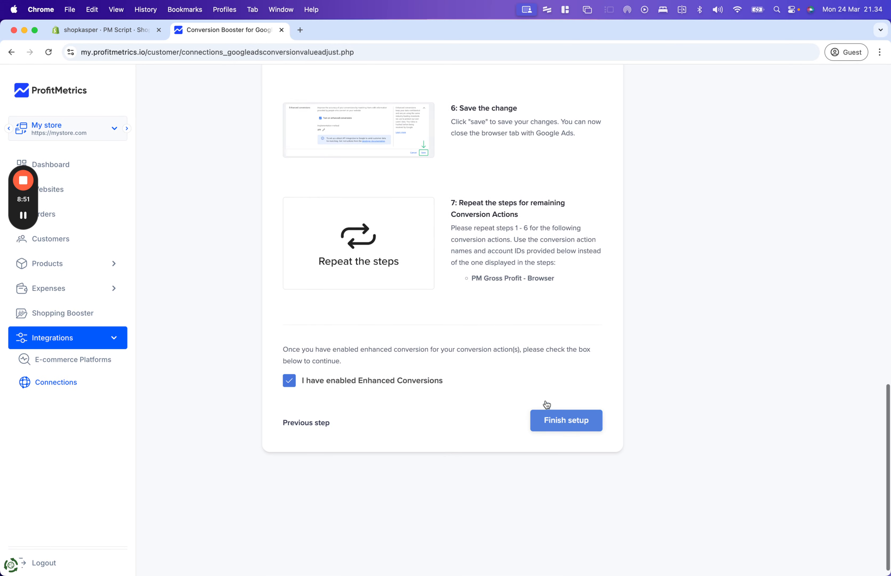
pyautogui.click(327, 348)
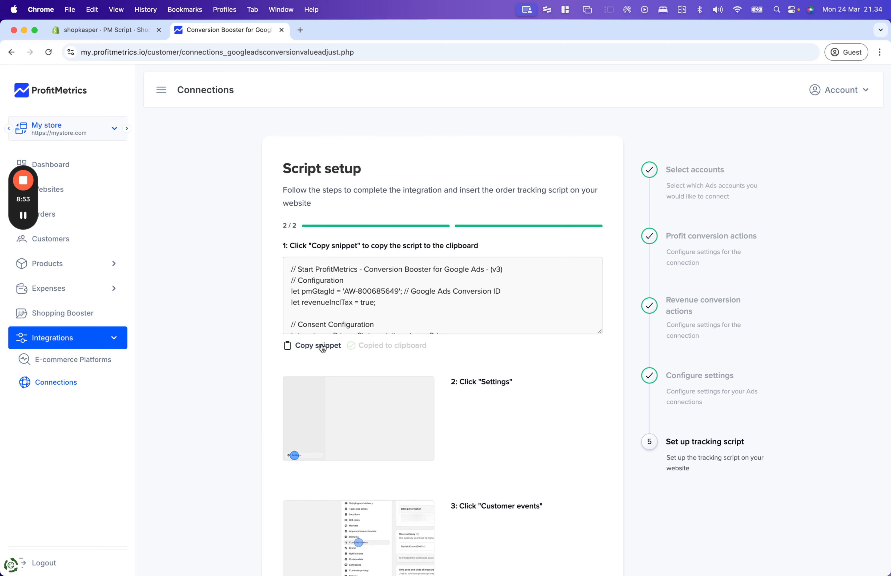
pyautogui.click(96, 35)
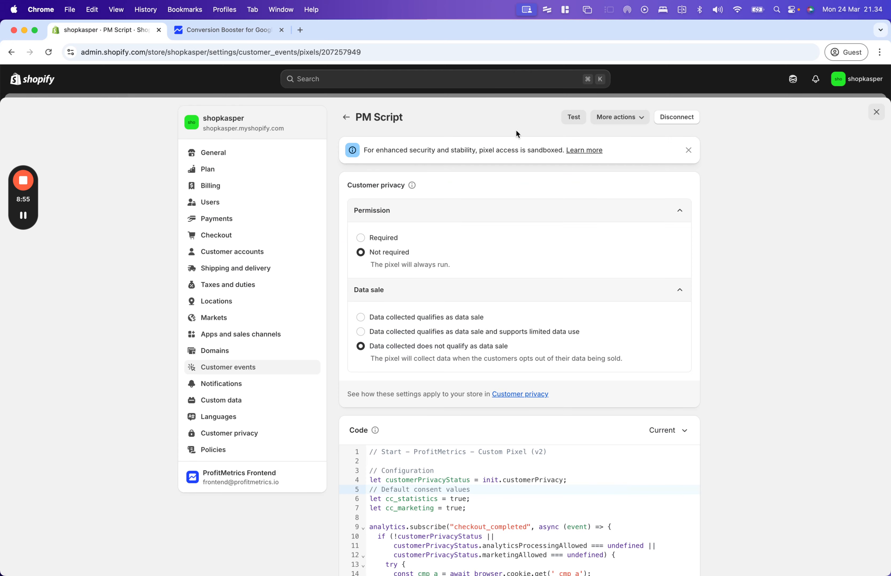
# - Add a custom pixel named 'OM Conversion Booster' under Customer events
pyautogui.click(244, 373)
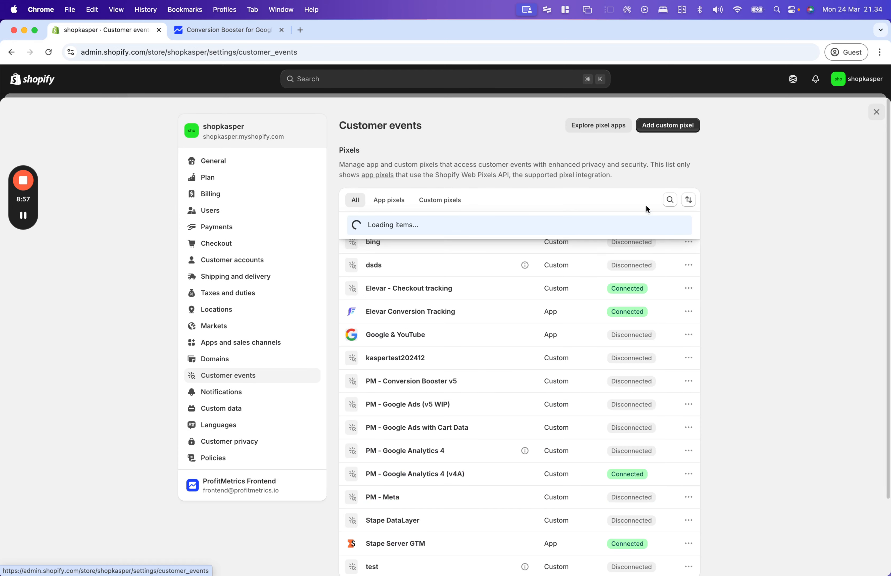
pyautogui.click(670, 127)
pyautogui.click(414, 320)
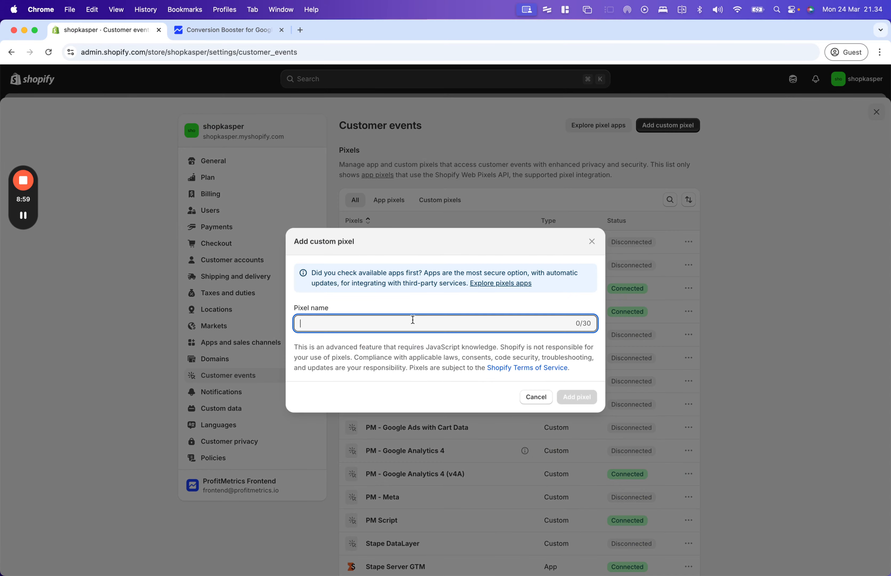
pyautogui.write('OM Conversion')
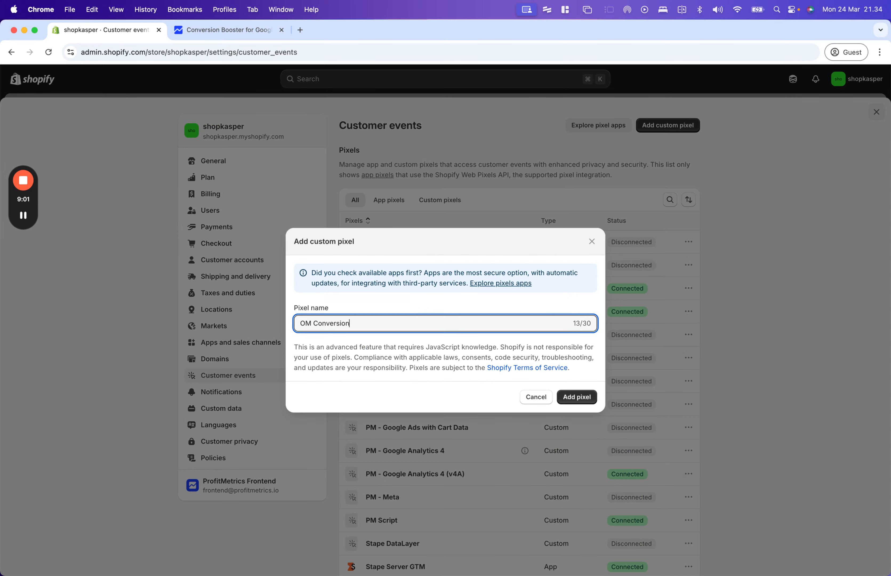
pyautogui.write(' Booster')
pyautogui.click(591, 402)
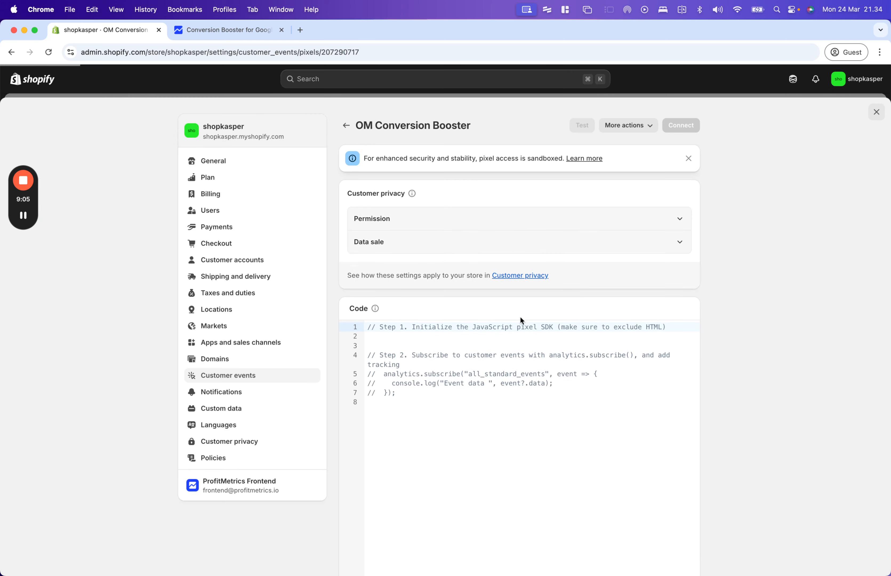
# - Replace the pixel's placeholder code with the copied Conversion Booster script
pyautogui.press('super+a')
pyautogui.press('super+v')
pyautogui.scroll(15, 477, 412)
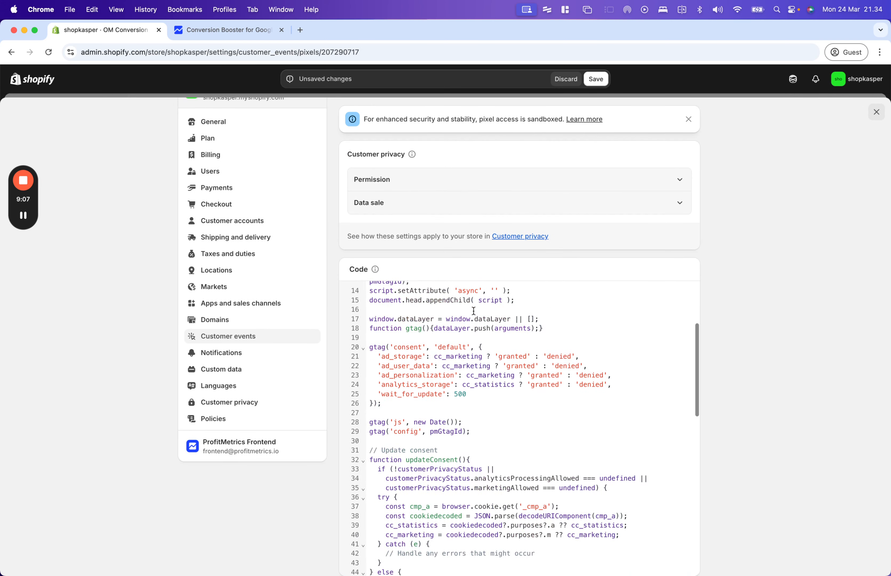
pyautogui.click(446, 349)
pyautogui.press('super+a')
pyautogui.scroll(2, 447, 348)
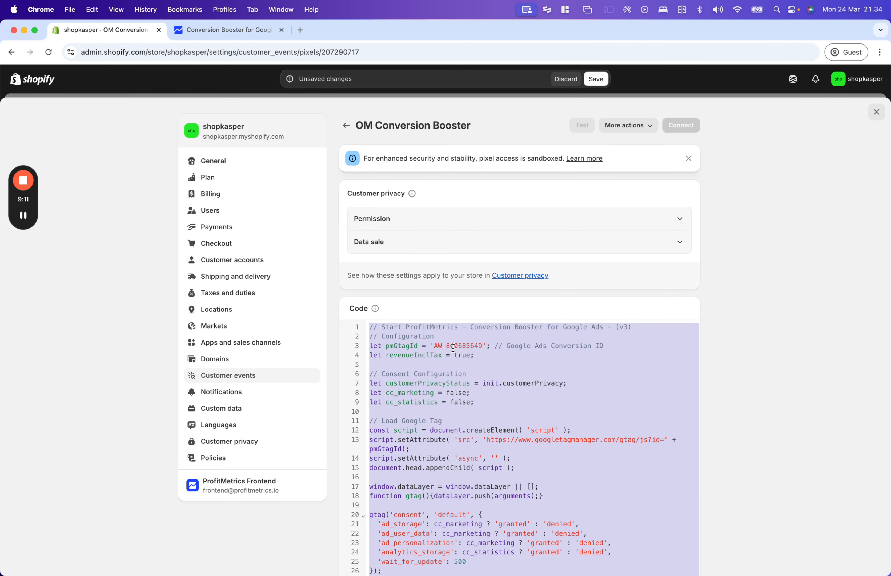
# - Let the pixel run without customer permission and mark its collected data as not a data sale
pyautogui.click(435, 222)
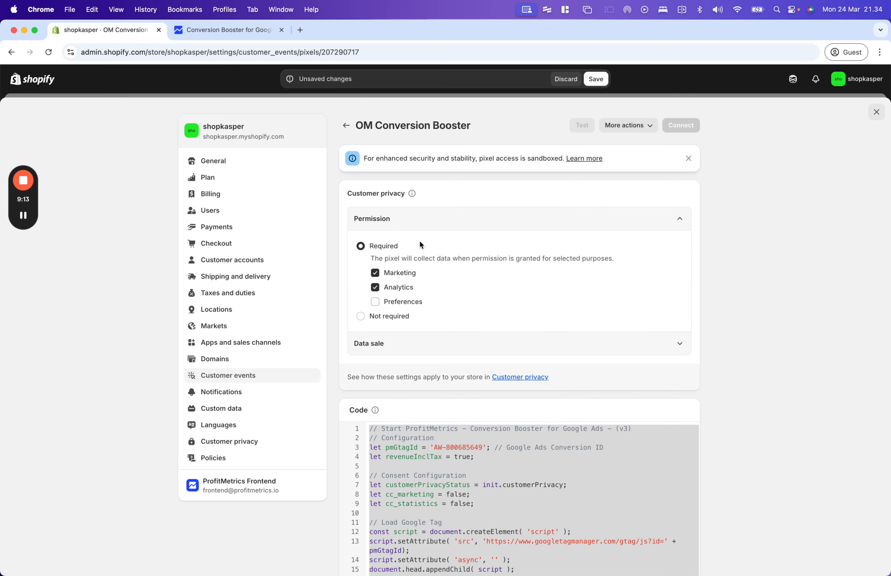
pyautogui.click(387, 318)
pyautogui.click(395, 298)
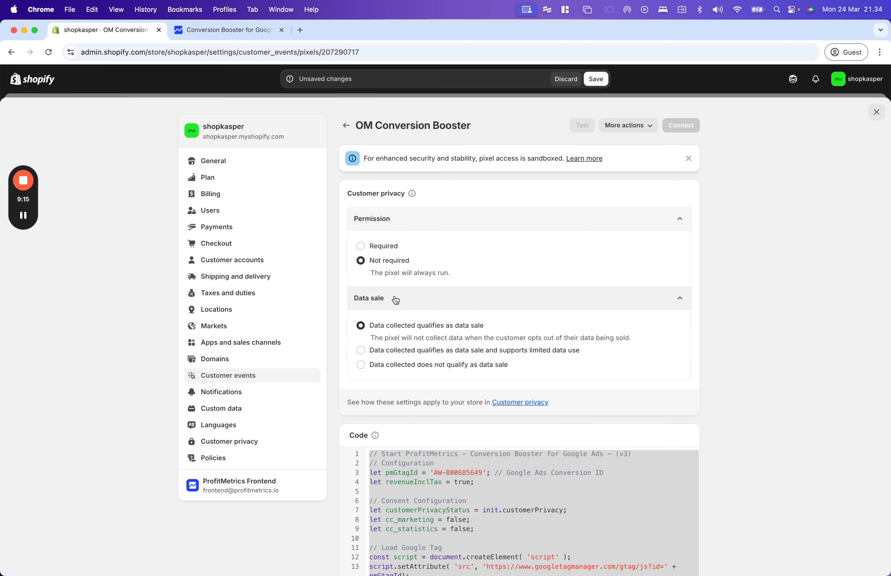
pyautogui.click(404, 365)
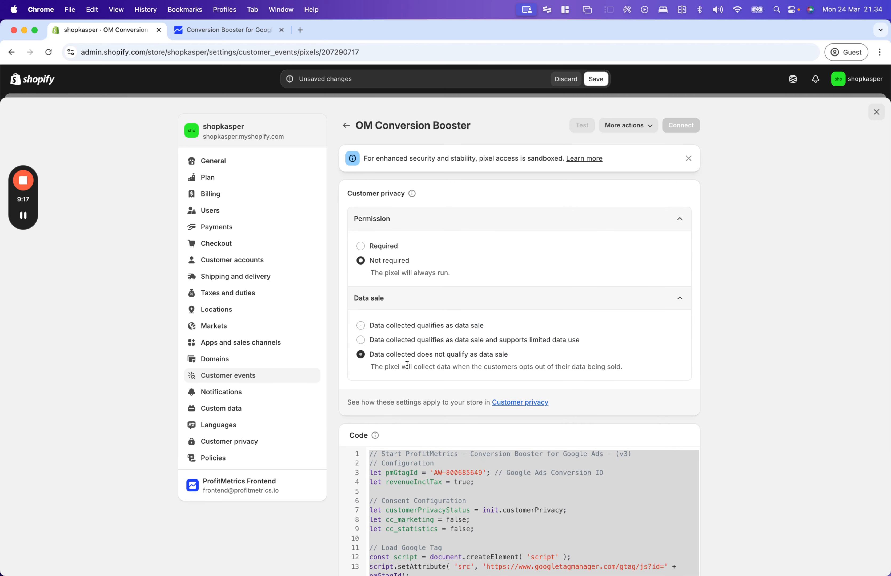
# - Save the OM Conversion Booster pixel's settings and code
pyautogui.scroll(-3, 403, 344)
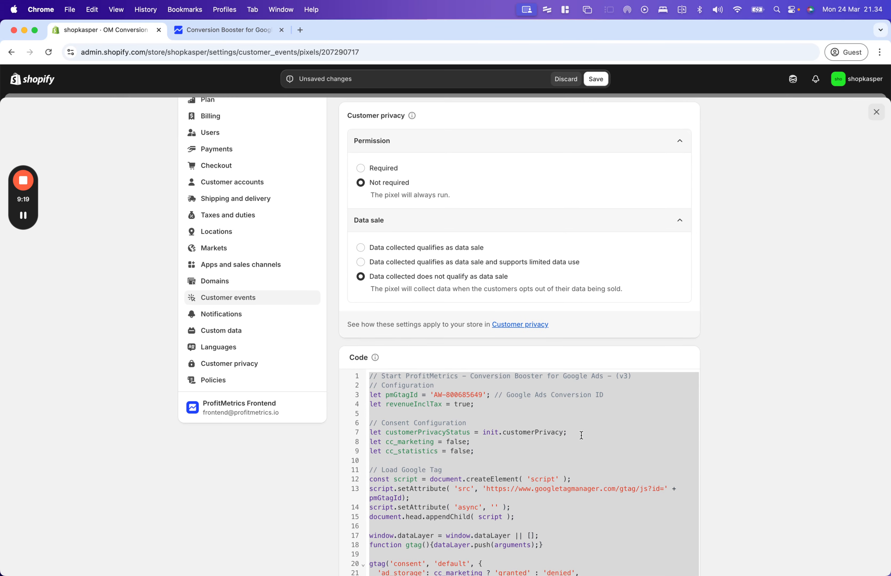
pyautogui.scroll(-5, 585, 431)
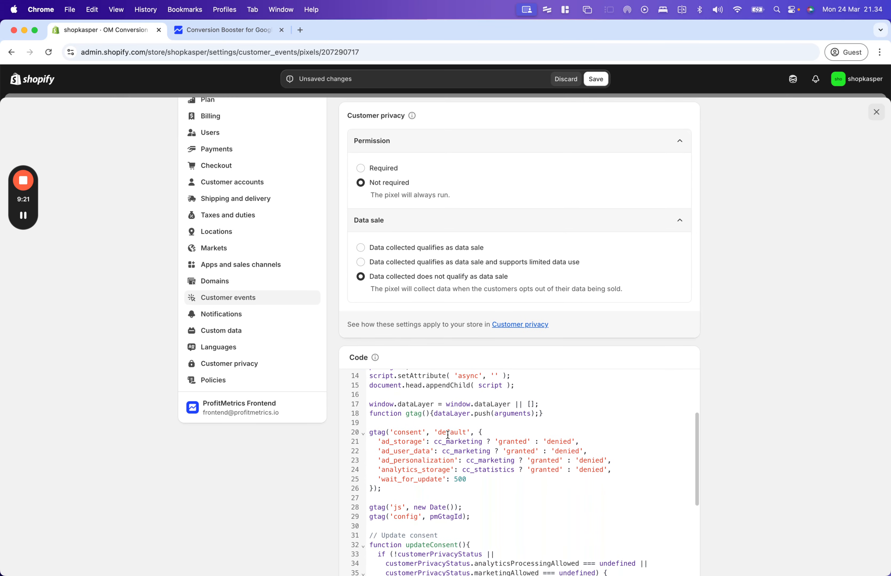
pyautogui.scroll(5, 502, 457)
pyautogui.scroll(-3, 446, 412)
pyautogui.scroll(-4, 446, 412)
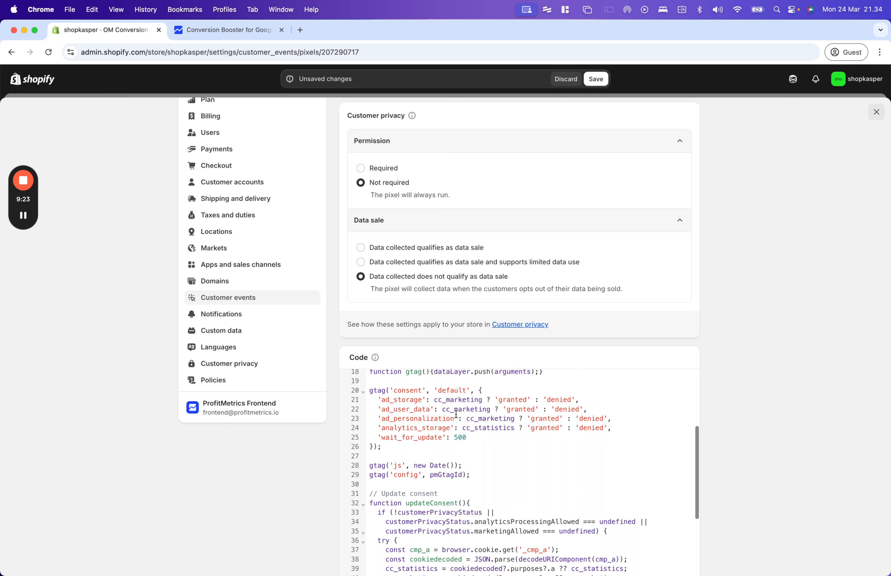
pyautogui.scroll(-3, 436, 496)
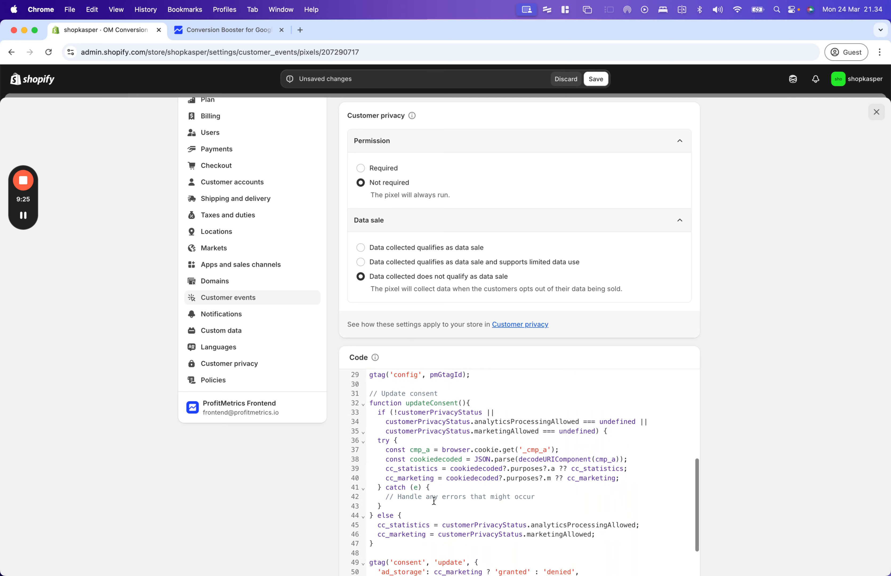
pyautogui.moveTo(613, 542); pyautogui.dragTo(455, 525)
pyautogui.scroll(3, 469, 494)
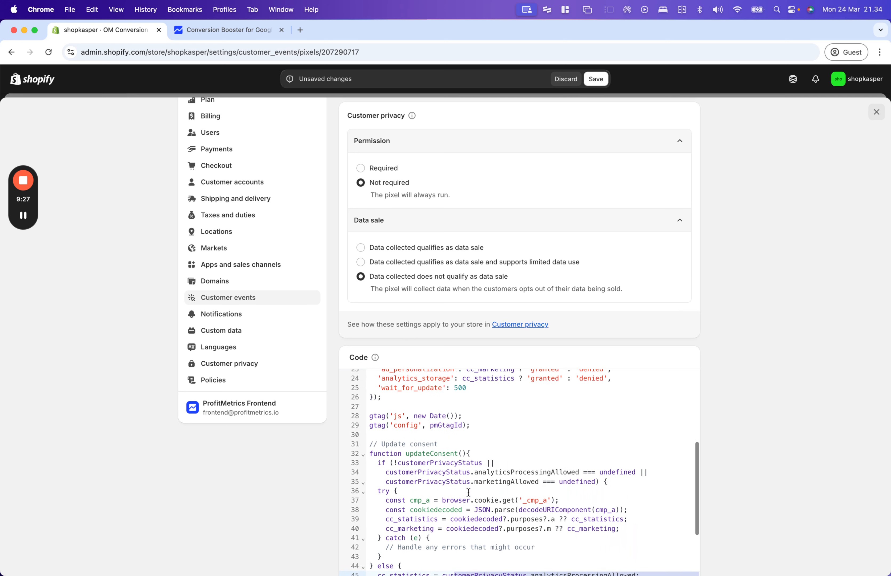
pyautogui.scroll(5, 482, 473)
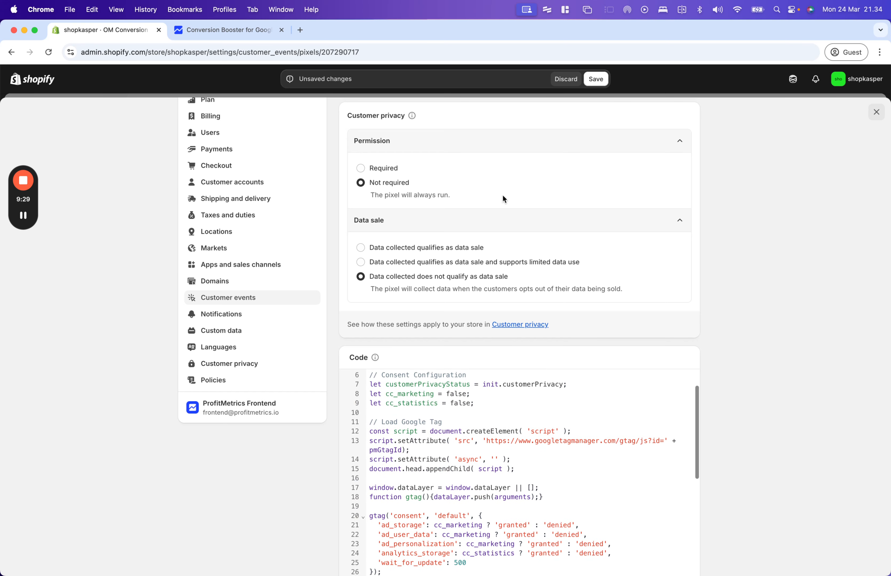
pyautogui.scroll(1, 452, 252)
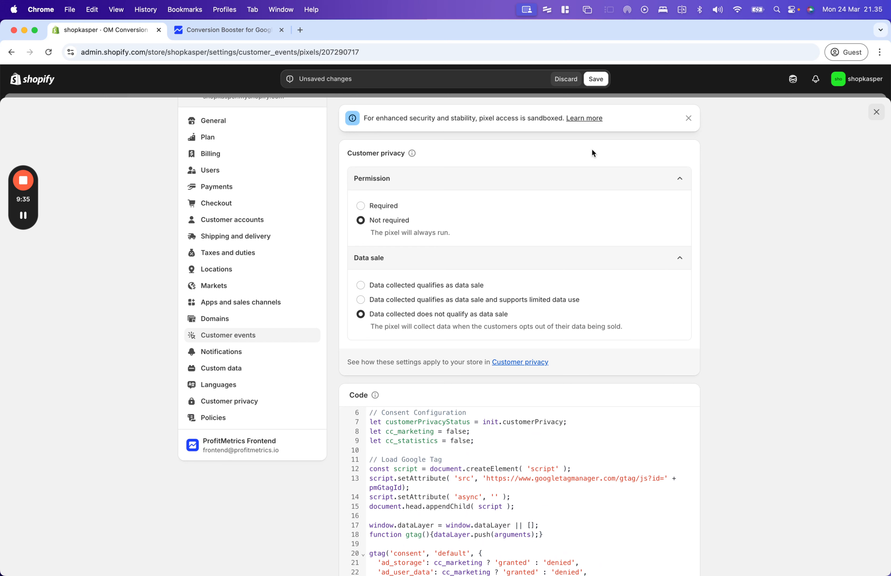
pyautogui.click(596, 81)
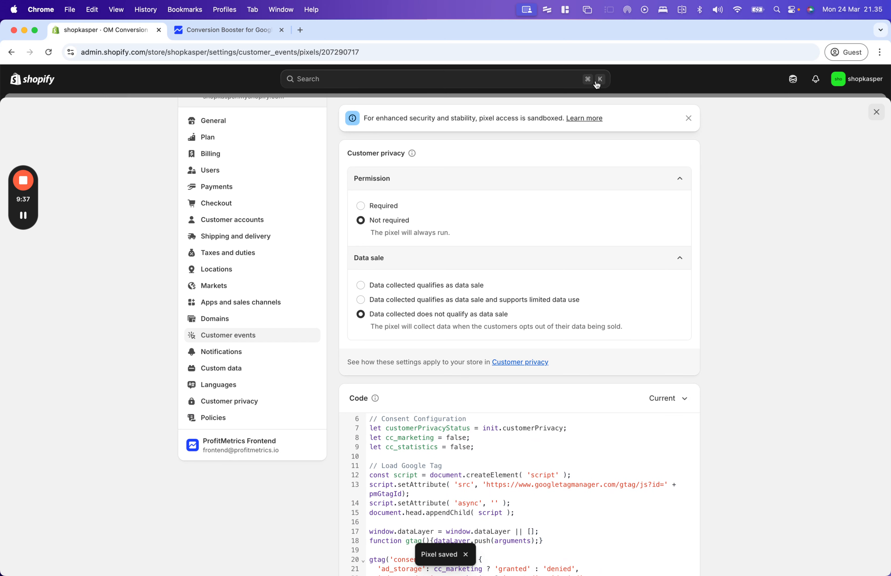
# - Connect the saved pixel to the store and return to the ProfitMetrics setup page
pyautogui.scroll(-7, 463, 304)
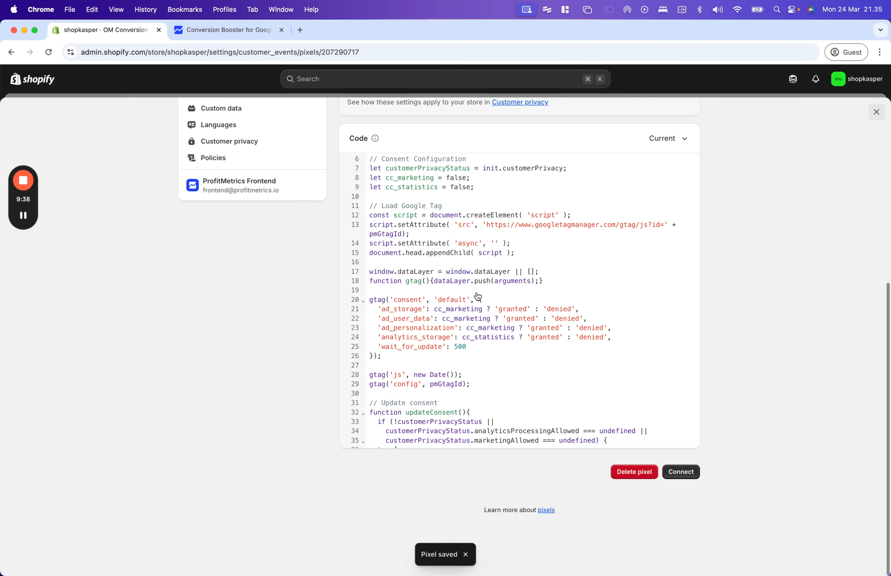
pyautogui.click(688, 474)
pyautogui.click(583, 352)
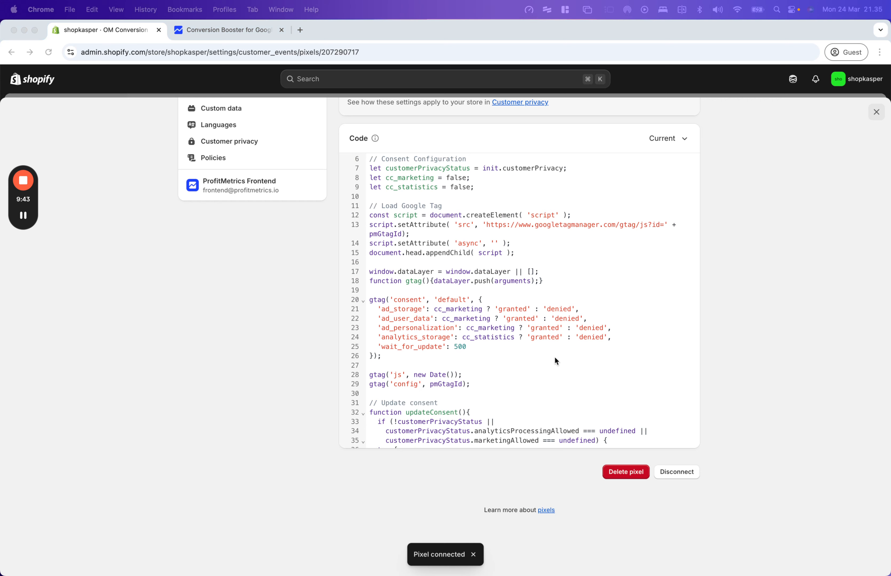
pyautogui.click(242, 29)
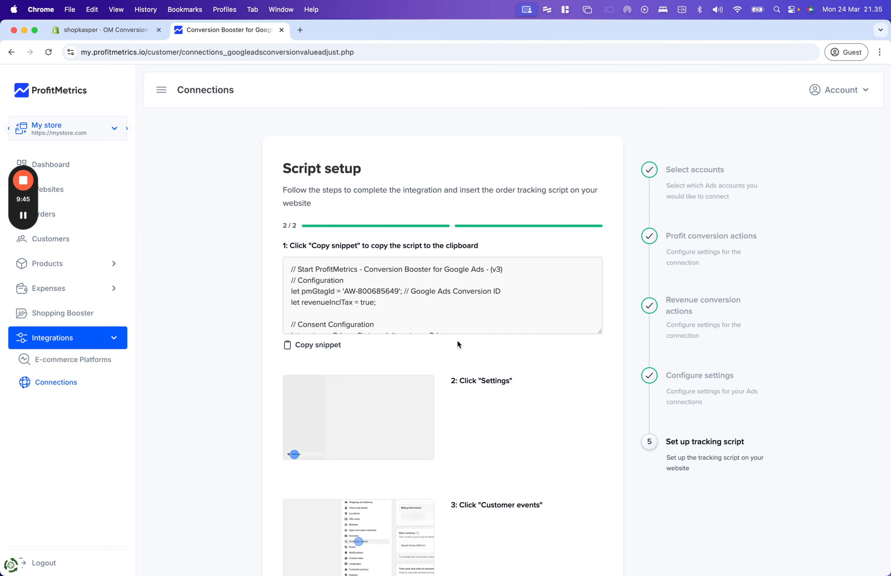
# - Tick 'I have inserted the script on my website' and finish the Conversion Booster setup
pyautogui.scroll(-10, 487, 356)
pyautogui.scroll(-15, 508, 371)
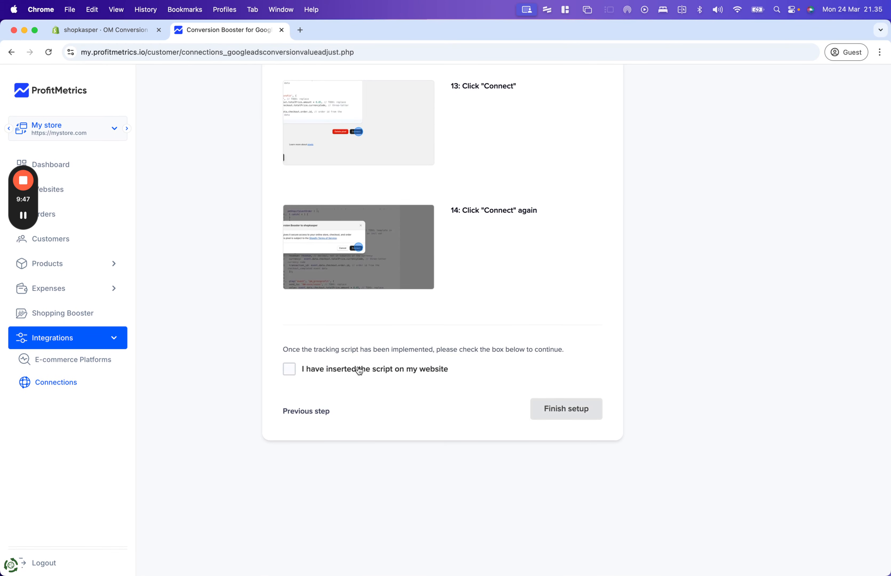
pyautogui.click(360, 369)
pyautogui.click(564, 411)
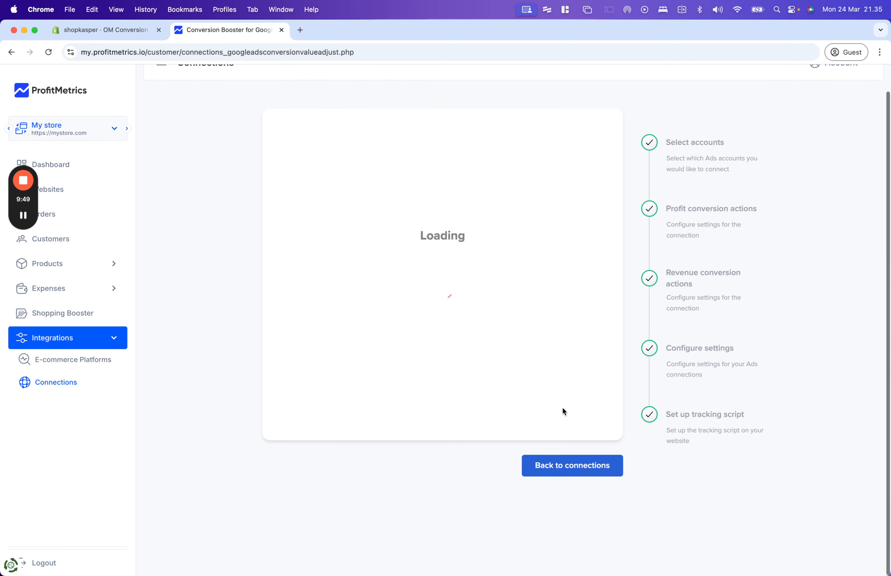
pyautogui.scroll(-2, 426, 405)
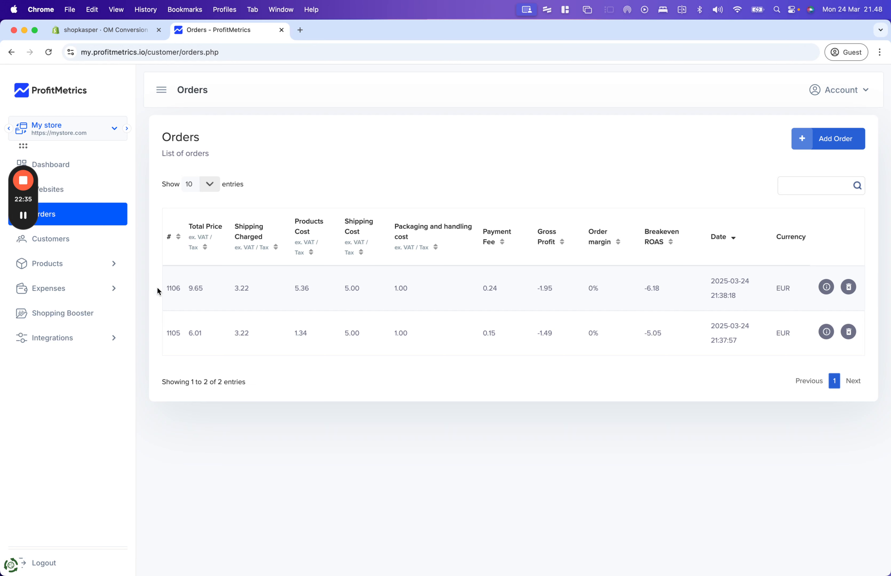
pyautogui.moveTo(193, 289); pyautogui.dragTo(185, 288)
pyautogui.click(215, 286)
pyautogui.moveTo(239, 288); pyautogui.dragTo(306, 289)
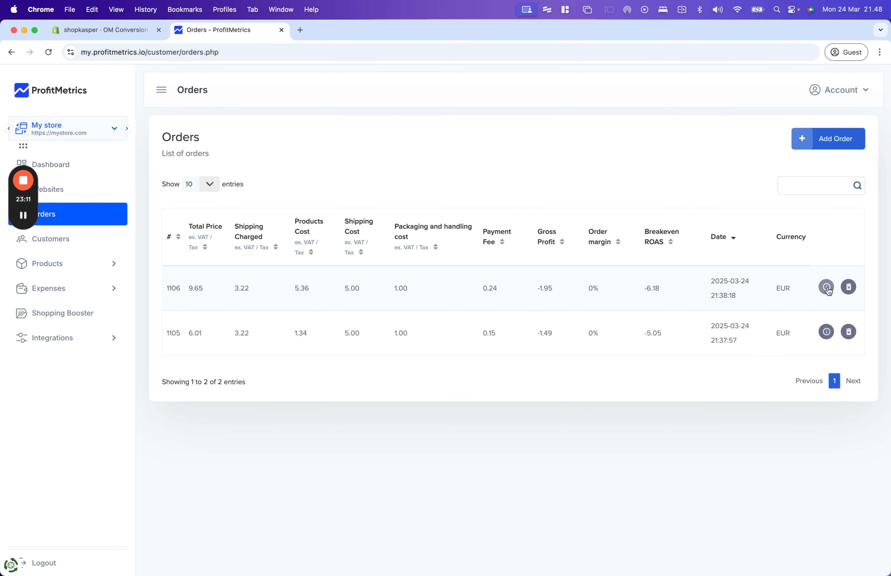
pyautogui.click(827, 288)
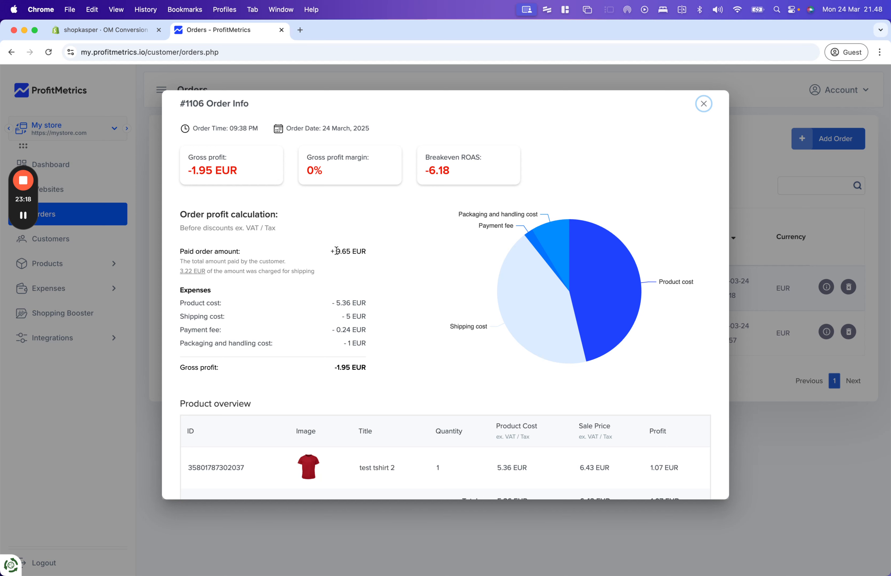
pyautogui.moveTo(336, 251); pyautogui.dragTo(371, 257)
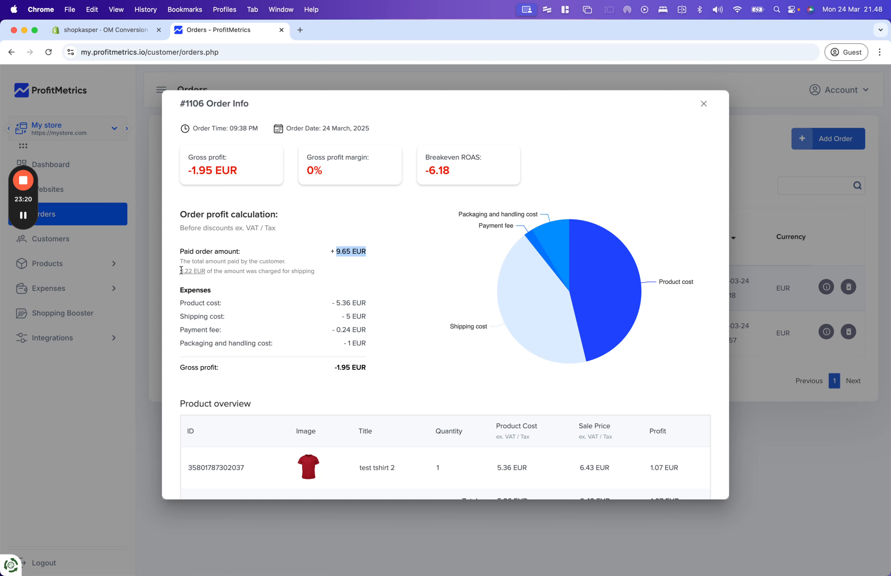
pyautogui.moveTo(179, 270); pyautogui.dragTo(206, 272)
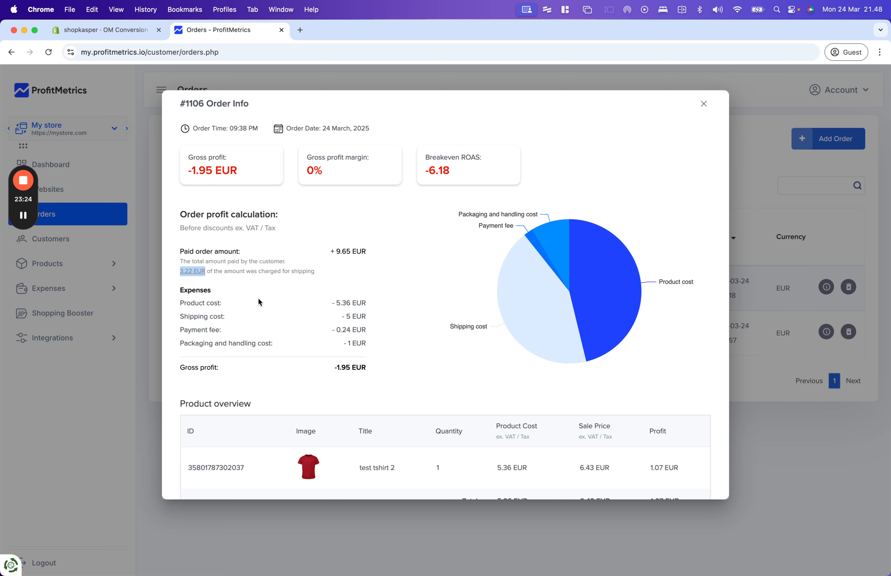
pyautogui.moveTo(337, 303); pyautogui.dragTo(357, 303)
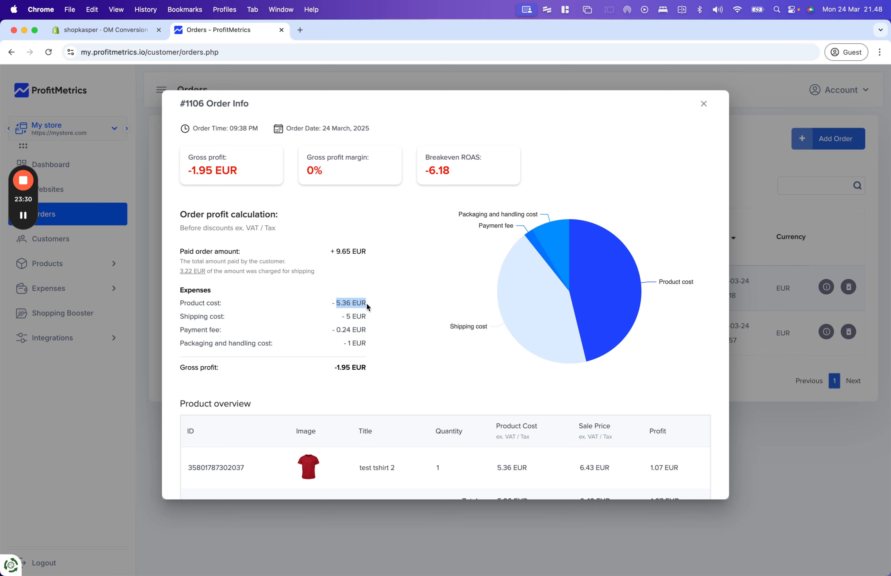
pyautogui.click(367, 317)
pyautogui.moveTo(361, 316)
pyautogui.mouseDown()
pyautogui.moveTo(337, 330)
pyautogui.moveTo(366, 329)
pyautogui.mouseUp()
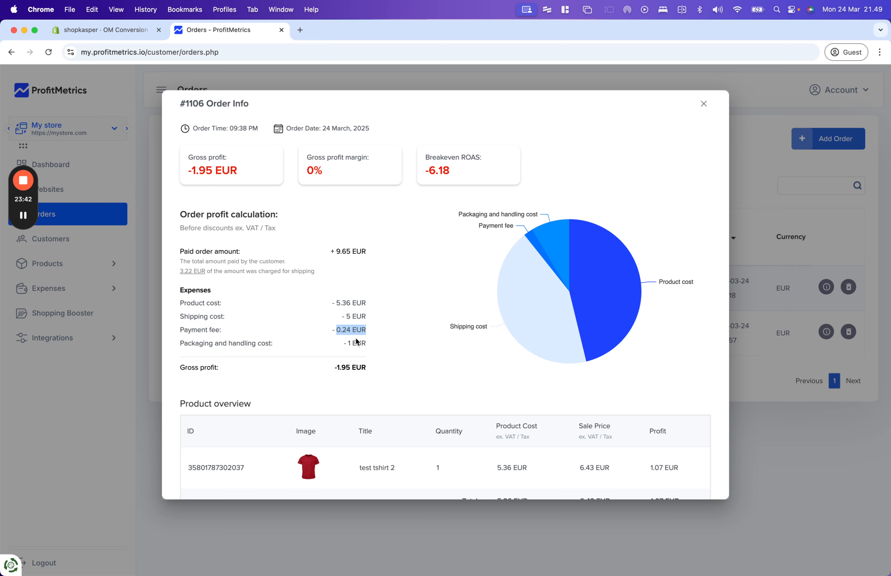
pyautogui.moveTo(349, 343); pyautogui.dragTo(377, 347)
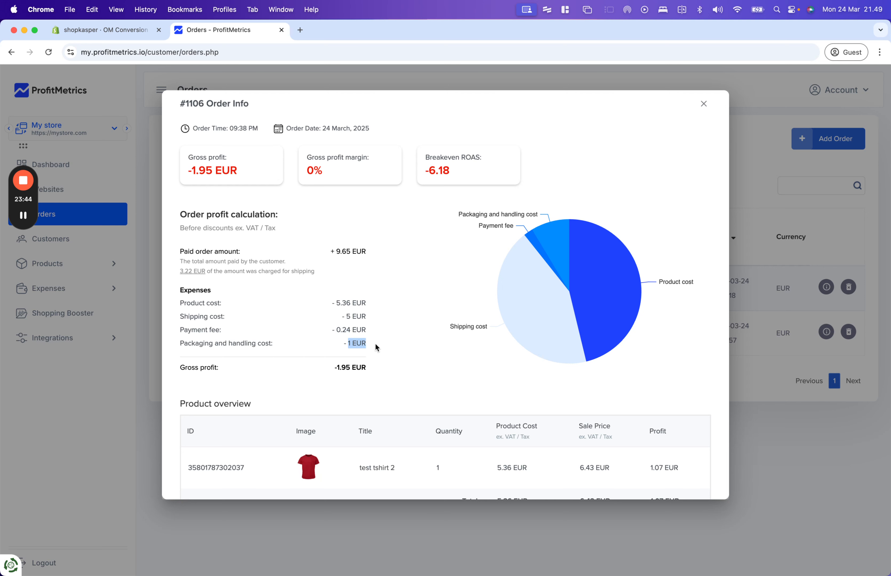
pyautogui.scroll(-2, 376, 347)
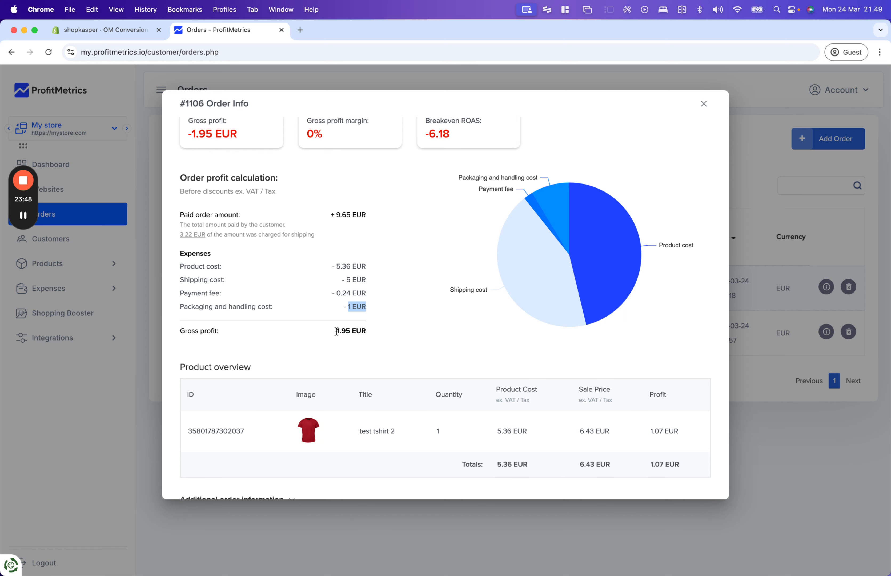
pyautogui.moveTo(337, 331); pyautogui.dragTo(375, 334)
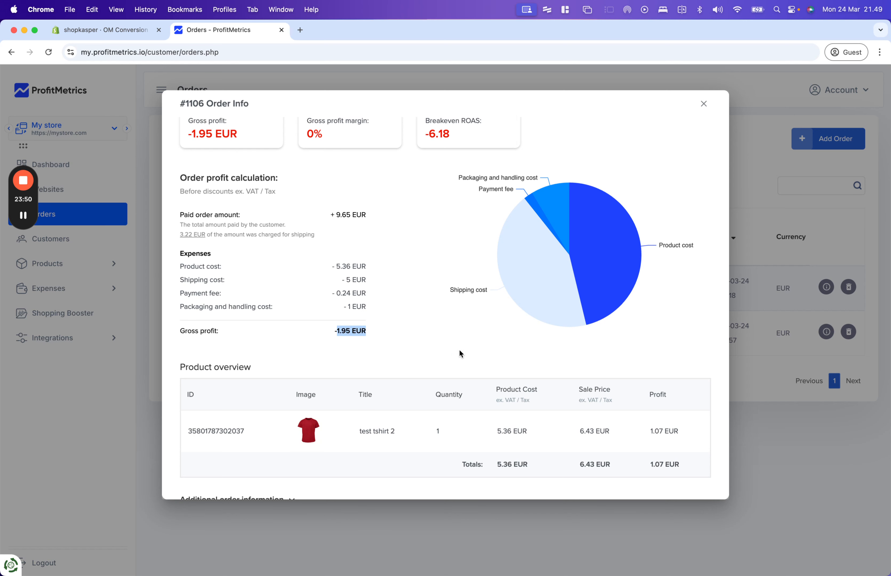
pyautogui.scroll(2, 469, 360)
pyautogui.click(702, 104)
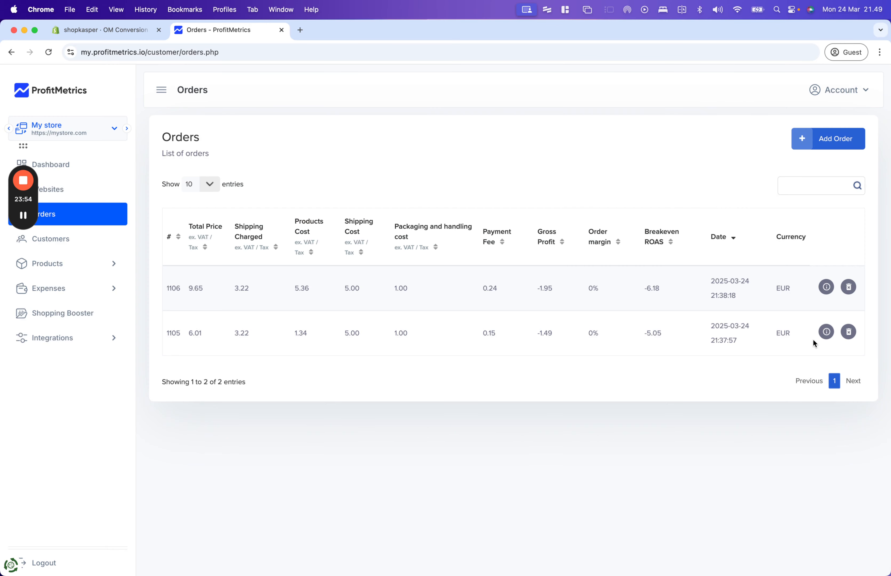
pyautogui.click(827, 331)
pyautogui.scroll(-3, 551, 344)
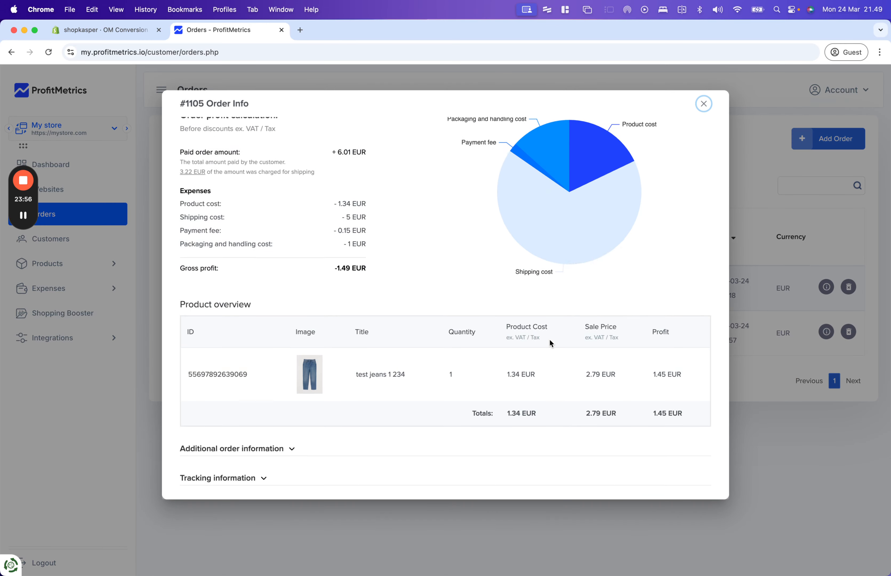
pyautogui.scroll(3, 583, 343)
# - Close order 1105's details and show the dashboard for Today's date range
pyautogui.click(704, 104)
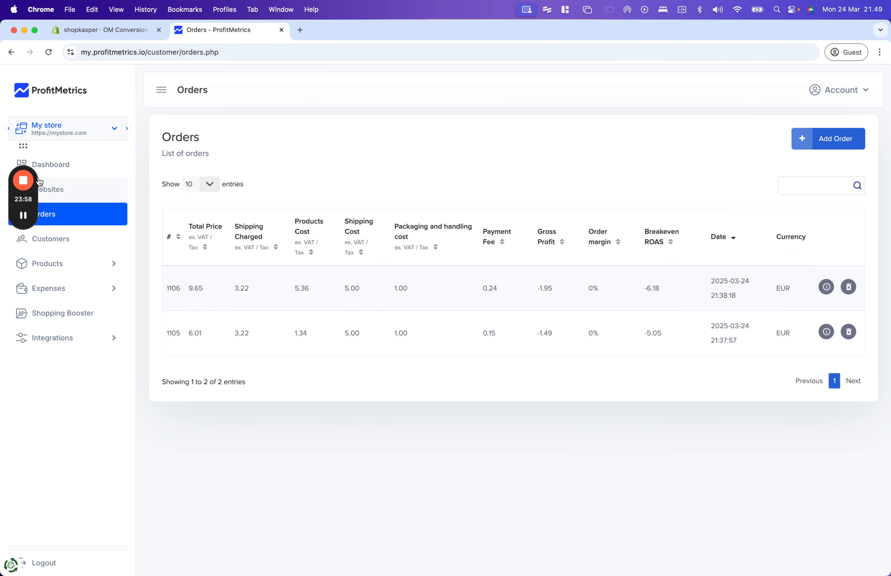
pyautogui.click(94, 168)
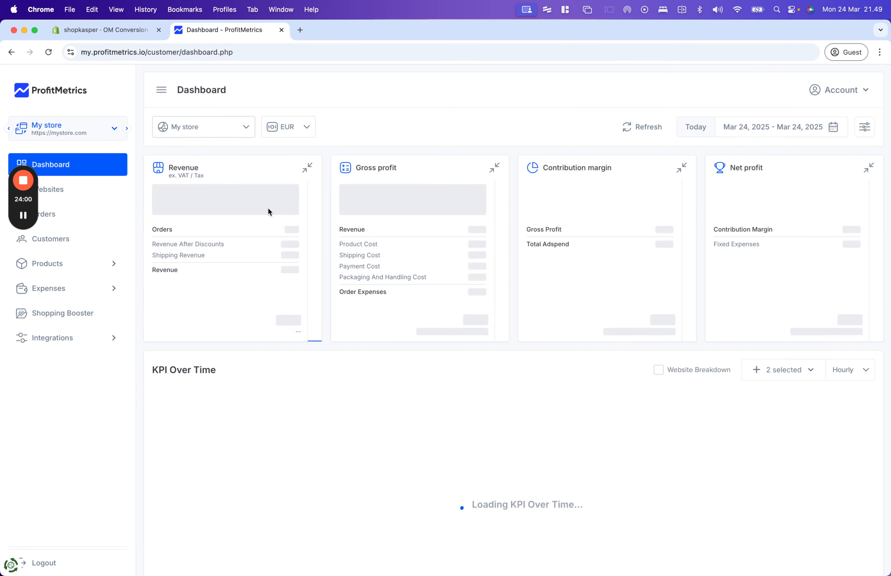
pyautogui.click(796, 127)
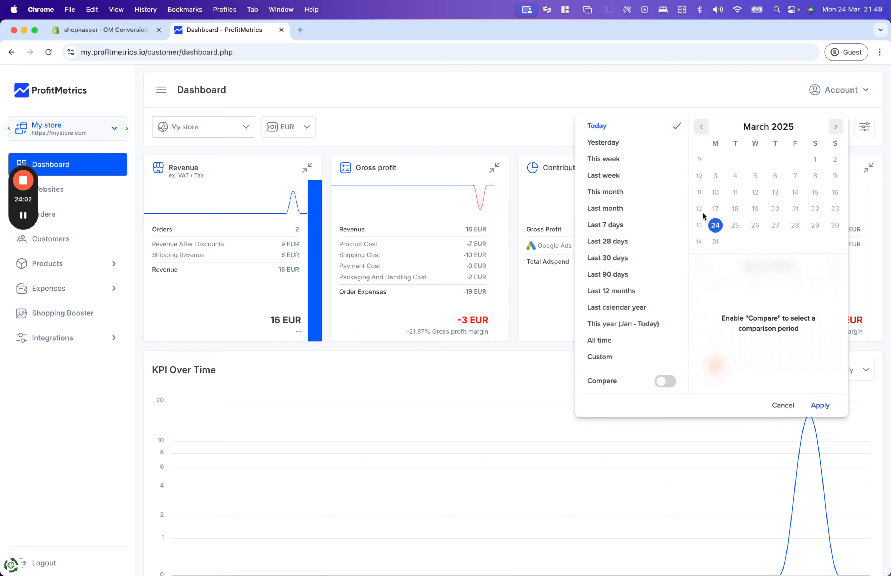
pyautogui.click(820, 405)
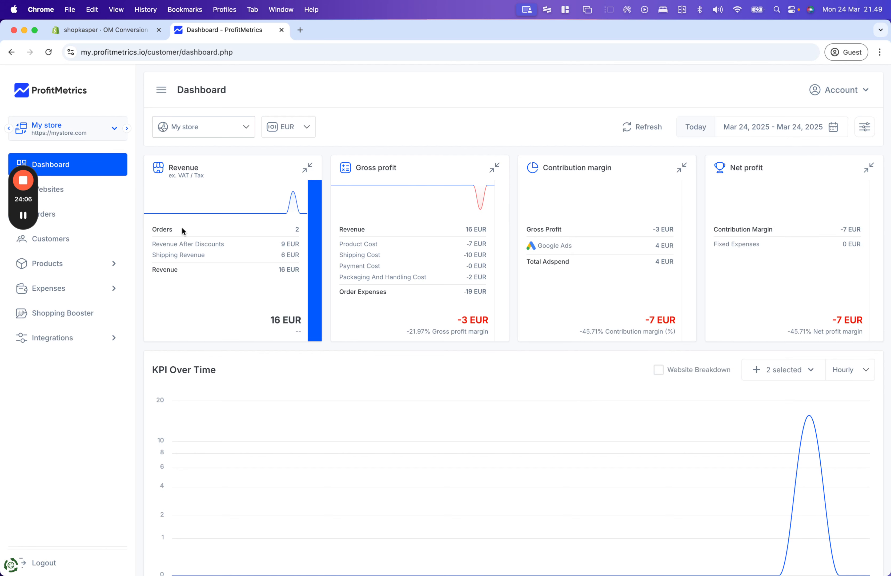
# - Highlight the key figures: 2 orders, 9 and 16 EUR revenue, -19 EUR order expenses
pyautogui.doubleClick(297, 229)
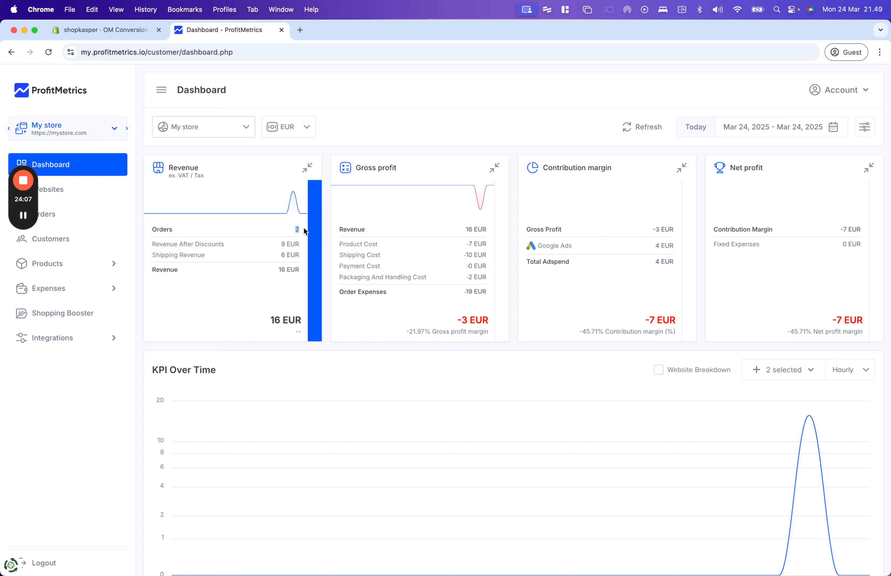
pyautogui.click(284, 242)
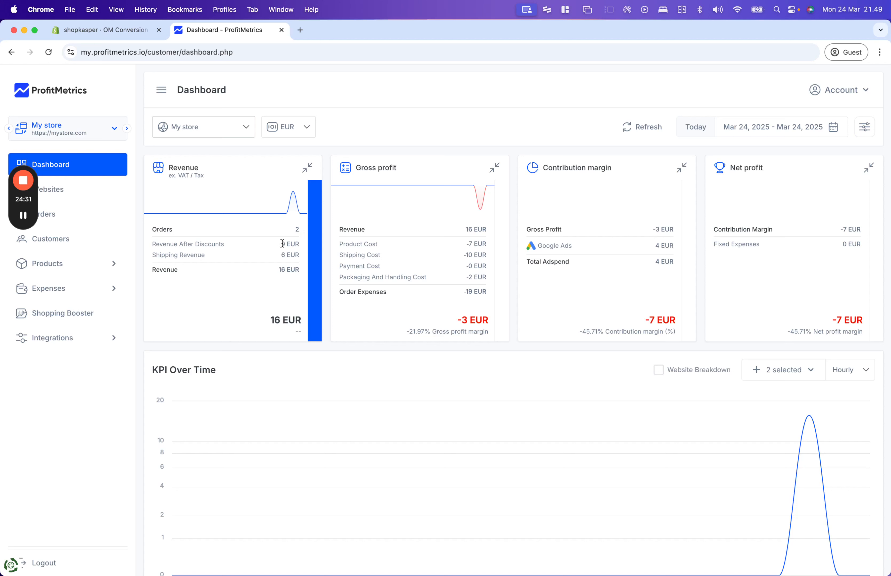
pyautogui.moveTo(283, 244); pyautogui.dragTo(305, 273)
pyautogui.click(281, 244)
pyautogui.tripleClick(283, 319)
pyautogui.click(283, 319)
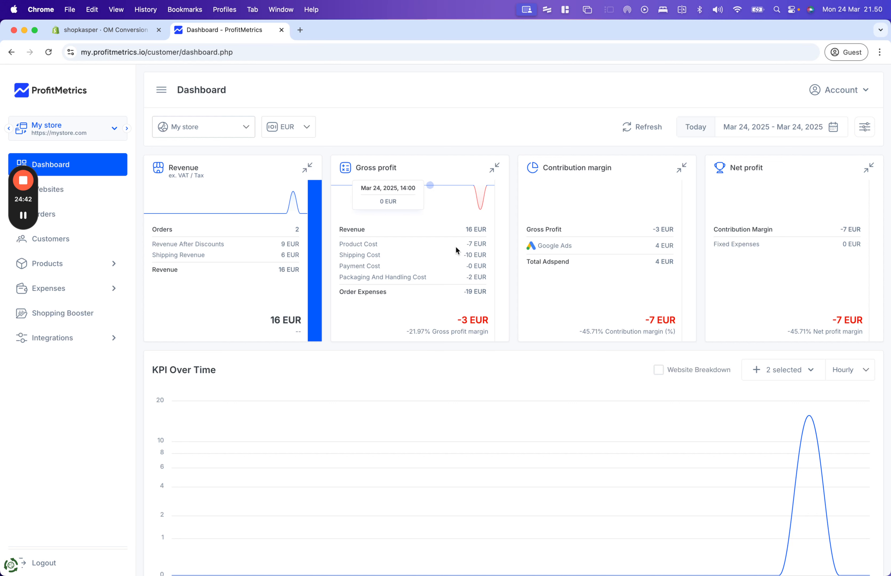
pyautogui.moveTo(466, 230); pyautogui.dragTo(482, 264)
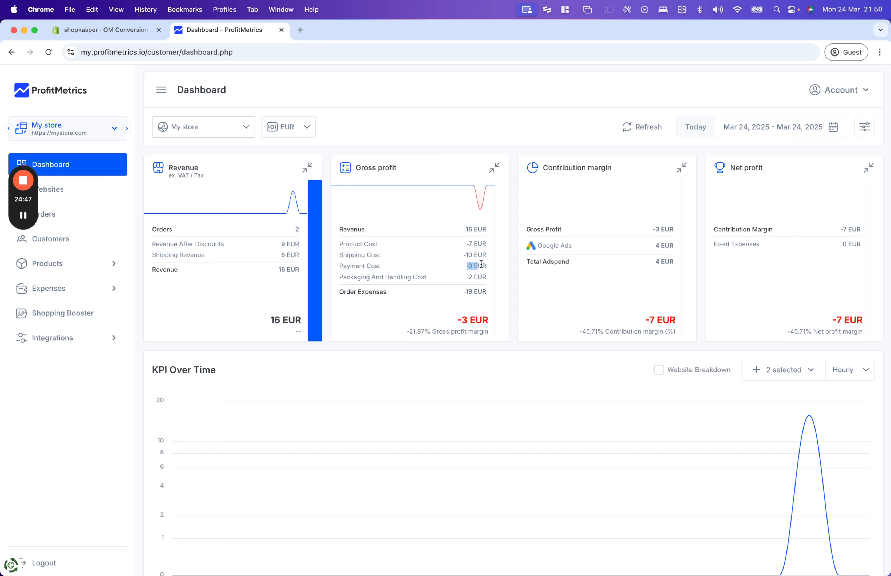
pyautogui.click(472, 277)
pyautogui.moveTo(465, 292); pyautogui.dragTo(491, 296)
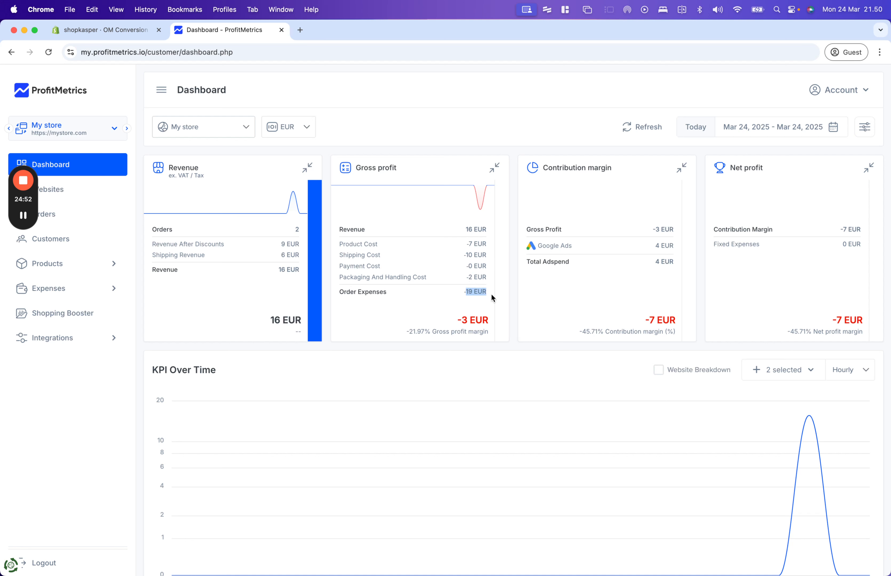